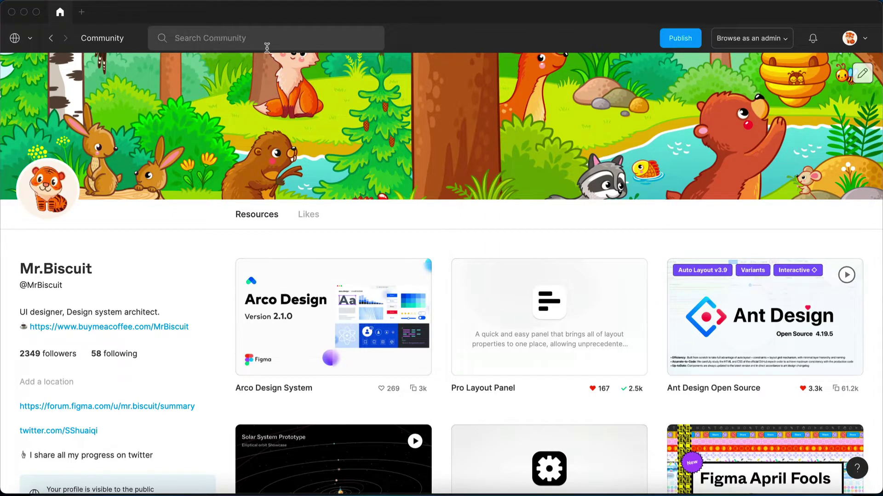
Step: Search Community files for 'next level table' and duplicate the Next Level Row Based Table file to drafts
text(ne)
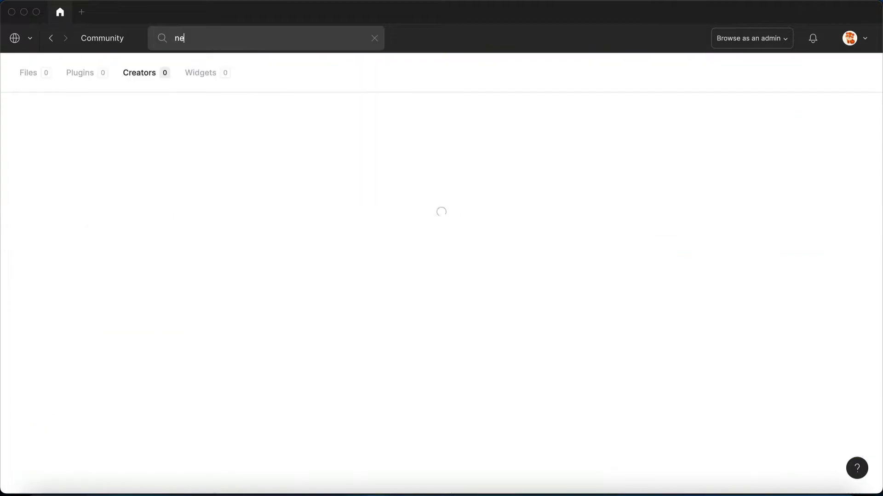
text(xt level table)
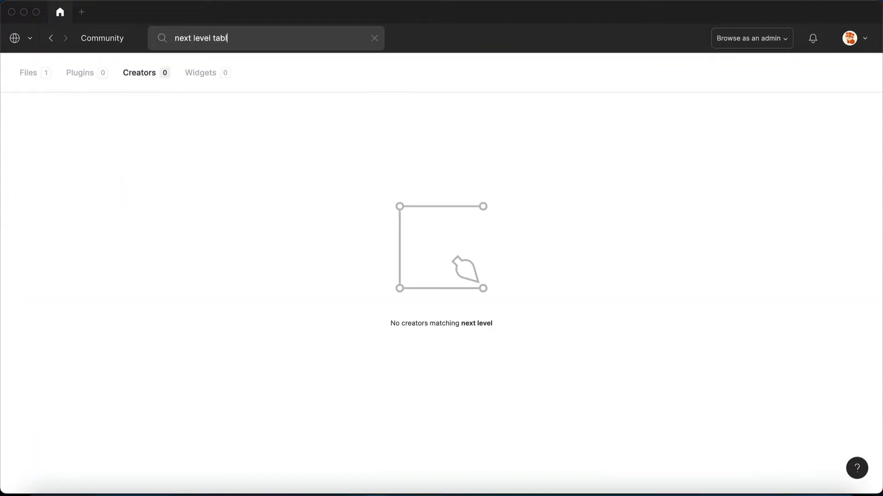
click(27, 75)
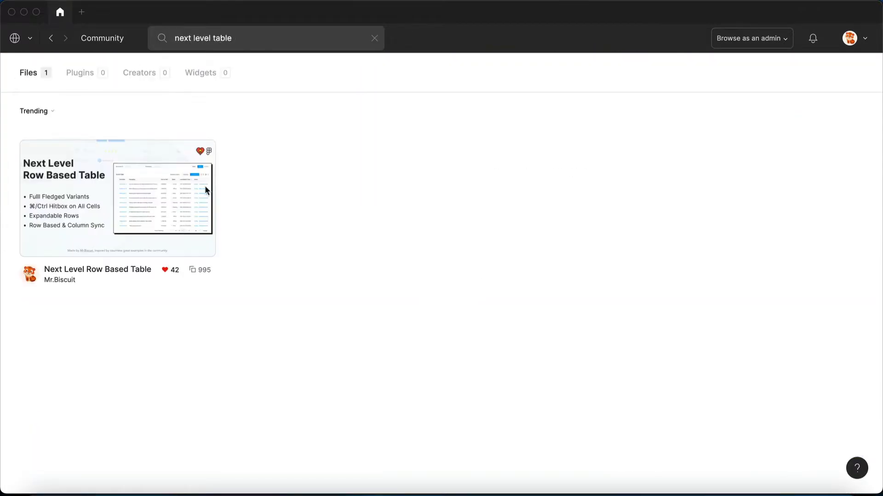
click(153, 177)
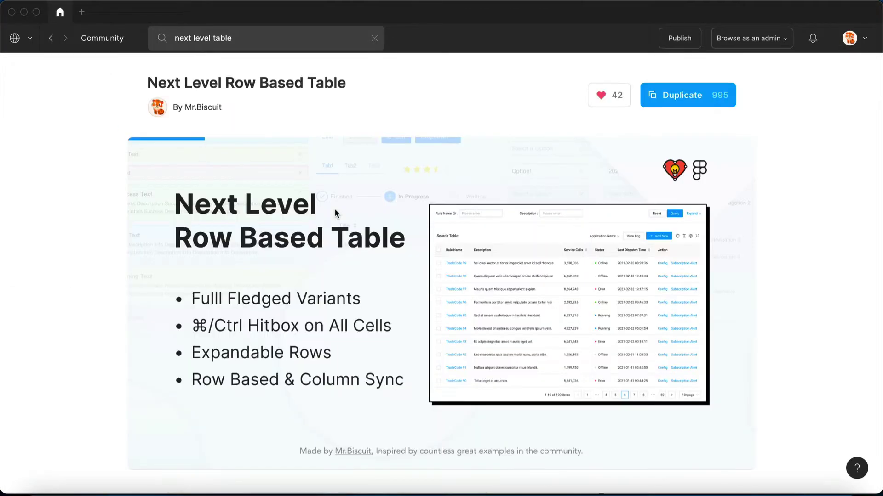
click(690, 97)
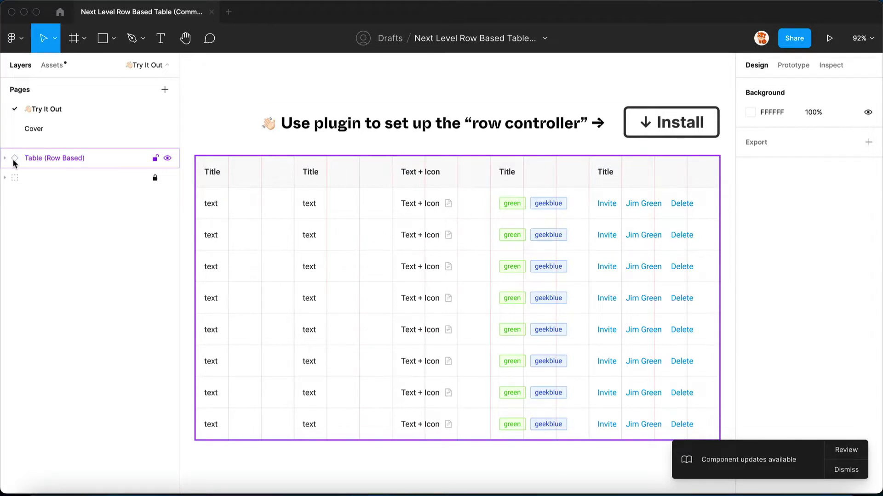
Step: Select the Table (Row Based) frame and reveal the URL behind the Install banner link
click(336, 253)
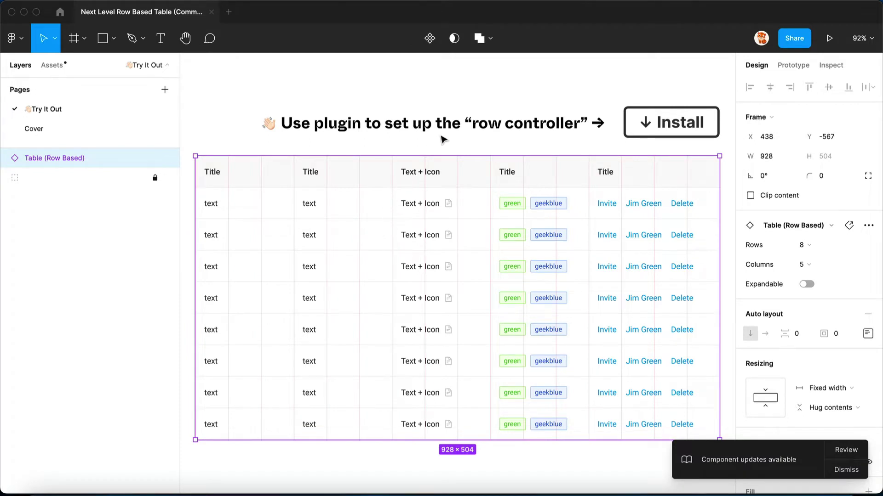
mouse_move(668, 124)
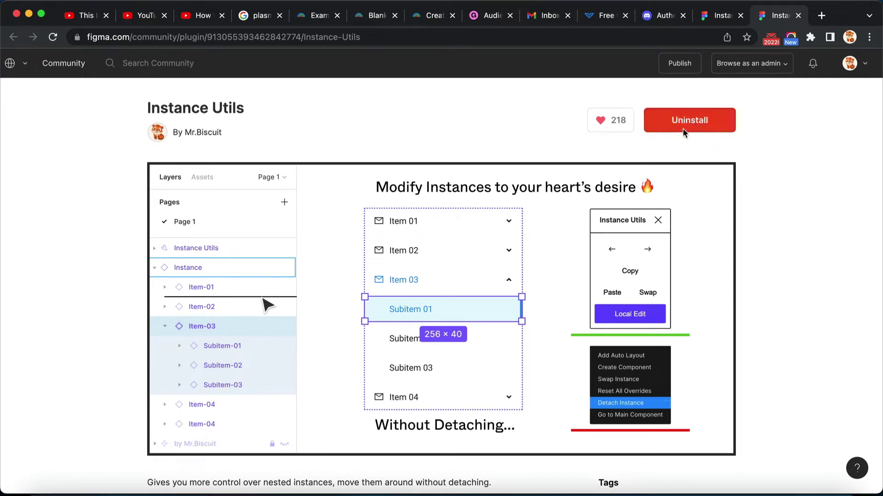
Step: Install the Instance Utils plugin from its Community page and return to the table file
scroll(535, 332, down, 1)
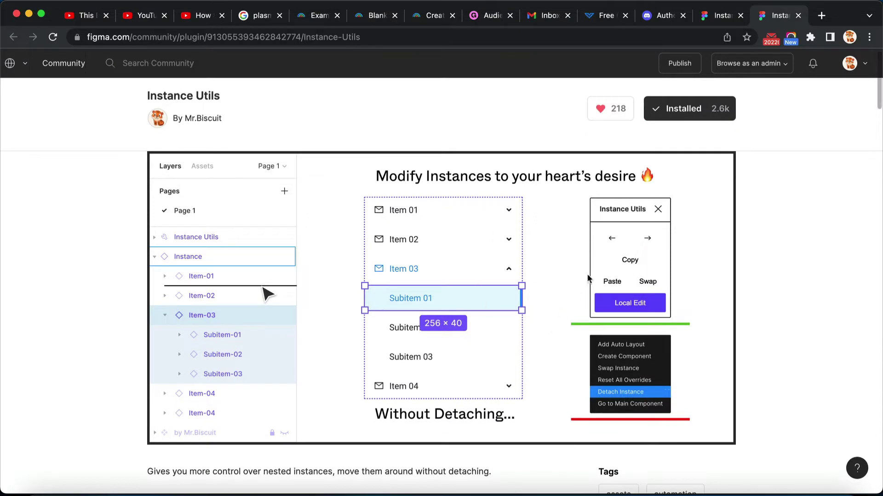
scroll(545, 293, down, 1)
scroll(544, 293, up, 1)
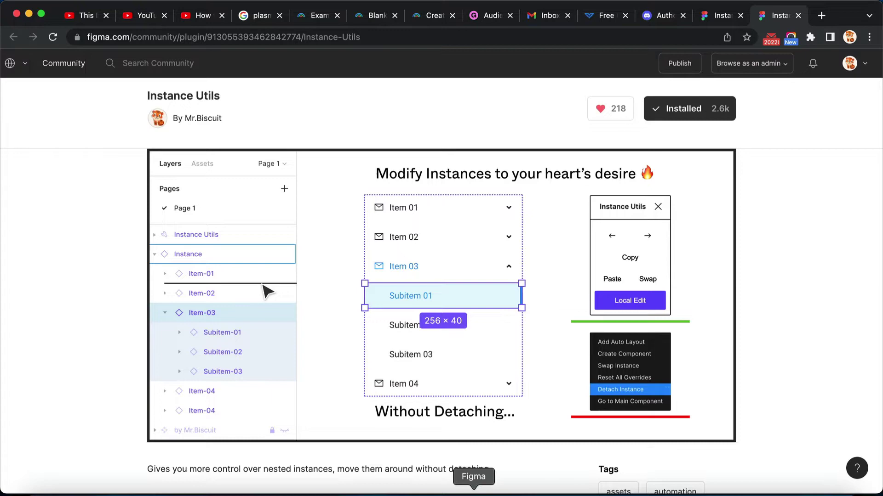
click(473, 492)
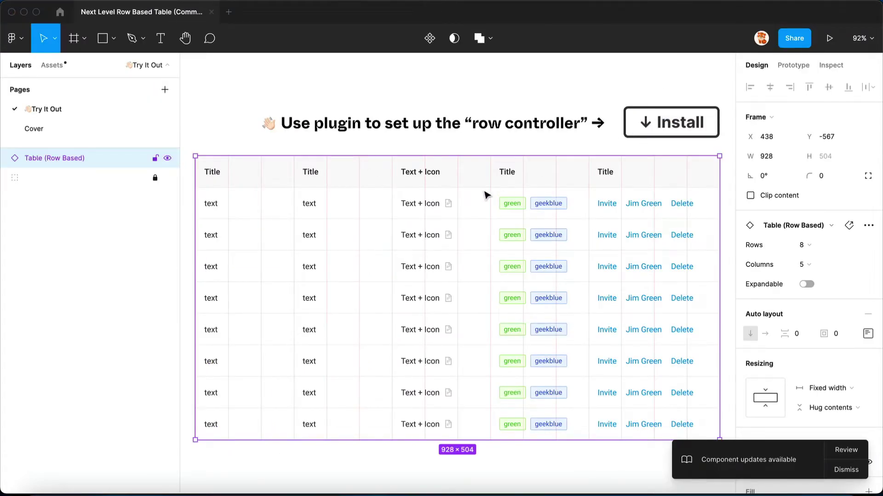
Step: Run Instance Utils on the selected table to create a Table Row Controller for its first row
scroll(487, 195, down, 2)
scroll(487, 195, up, 2)
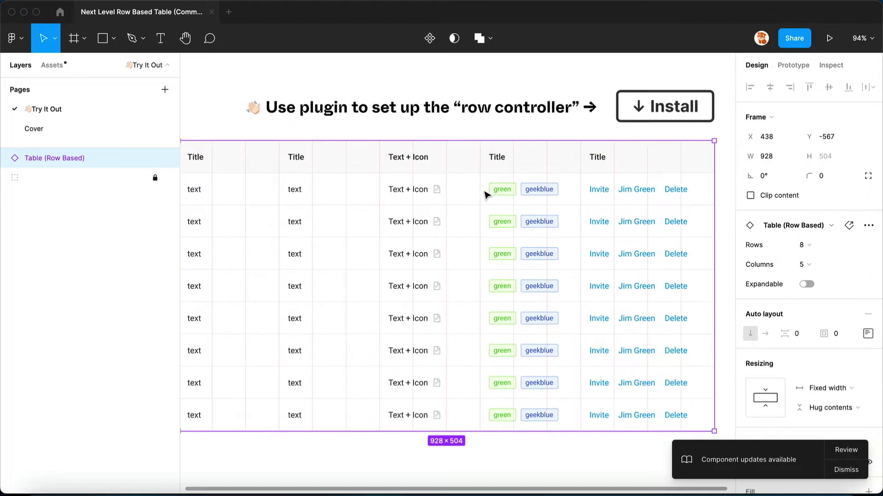
scroll(487, 196, down, 3)
scroll(487, 195, up, 2)
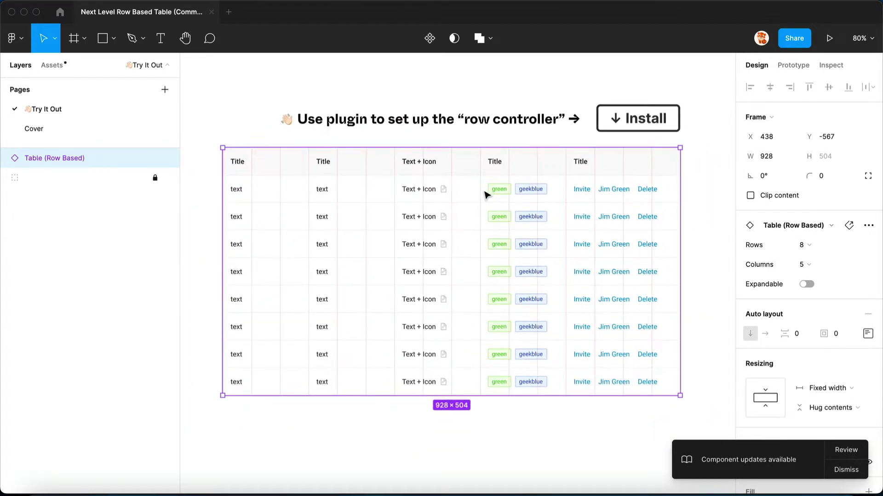
key(super+alt+p)
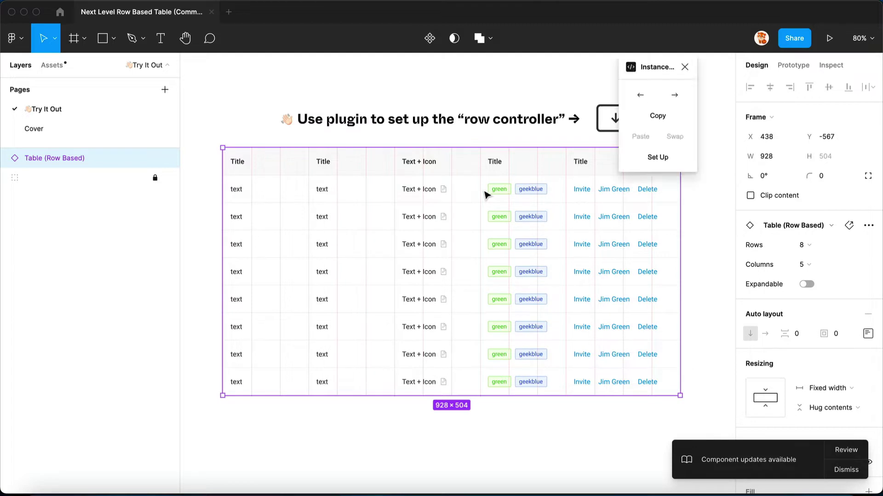
drag(648, 69, 718, 103)
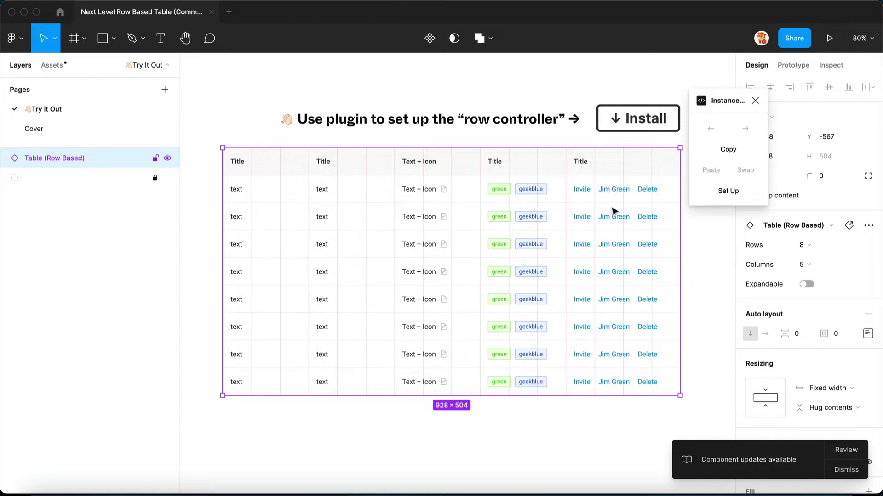
click(742, 193)
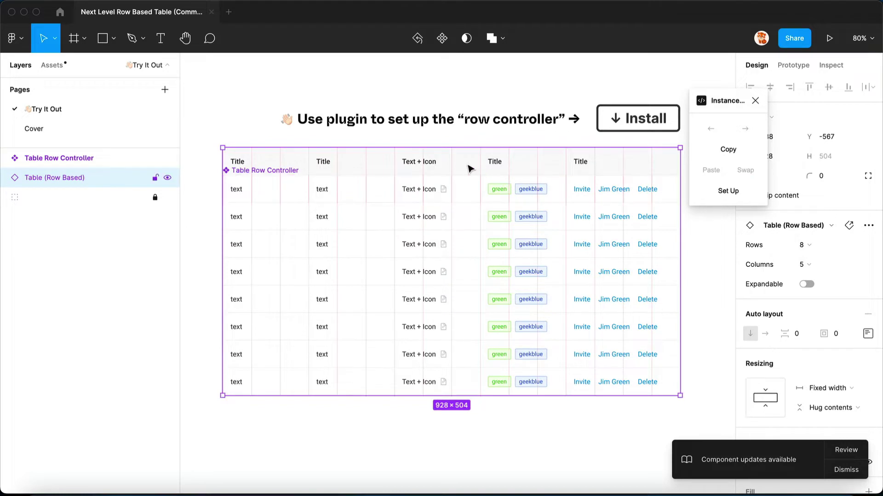
Step: Move the controller row's Text + Icon cell to the first column and the tags cell to the third
click(379, 201)
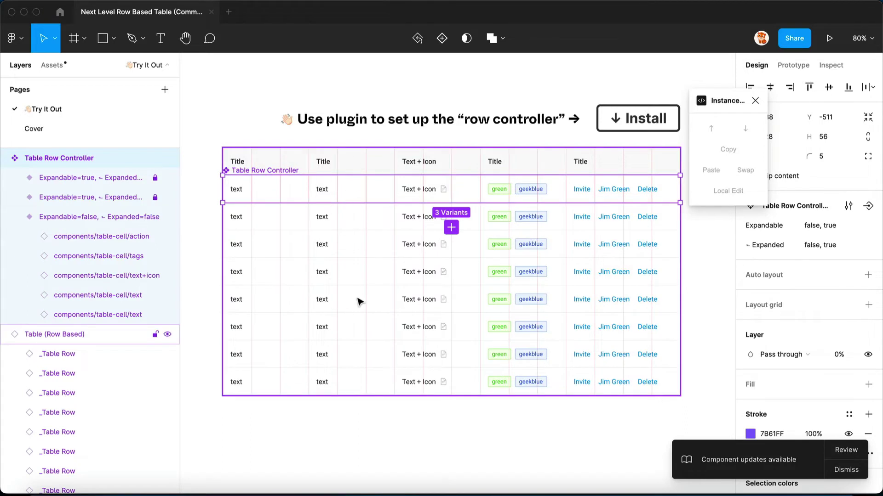
click(372, 190)
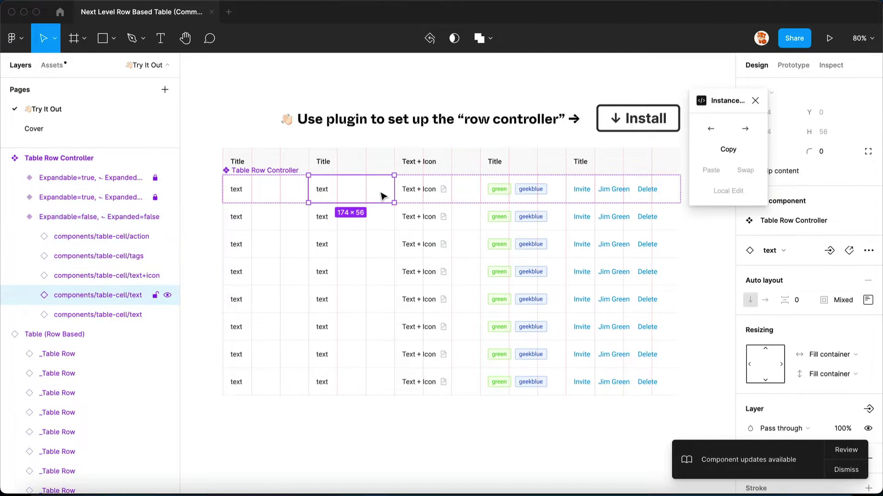
click(403, 197)
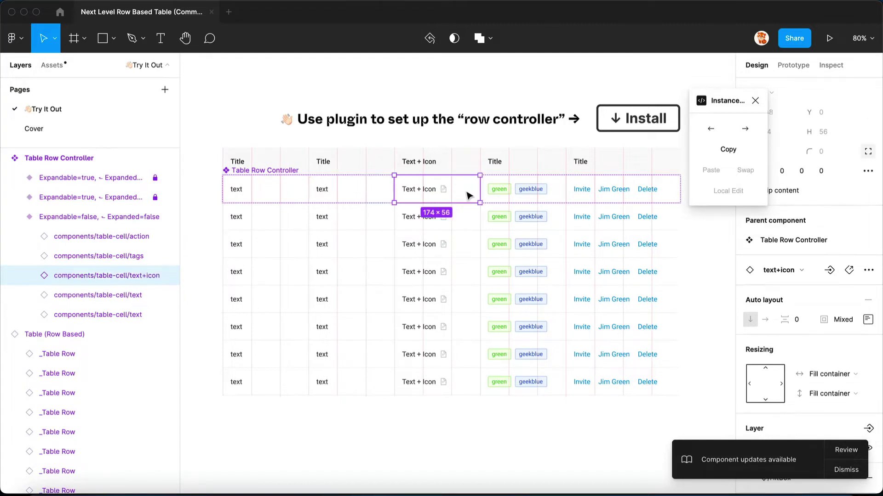
drag(459, 193, 294, 195)
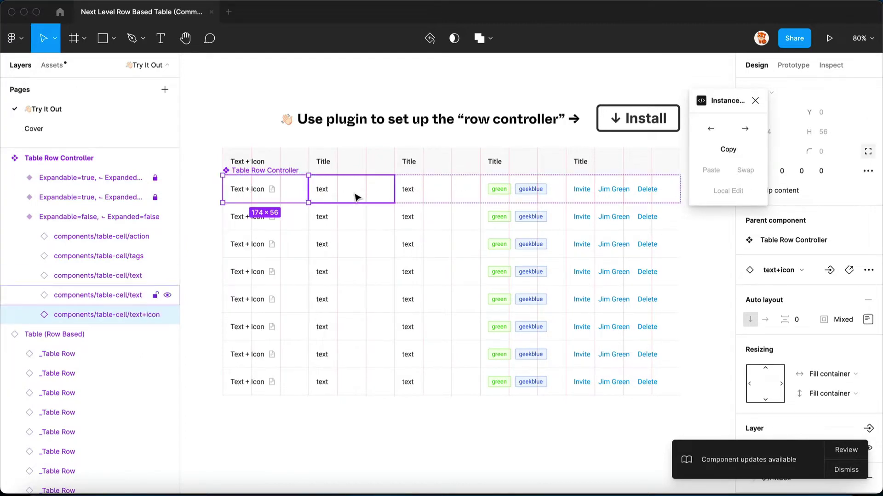
drag(518, 191, 302, 191)
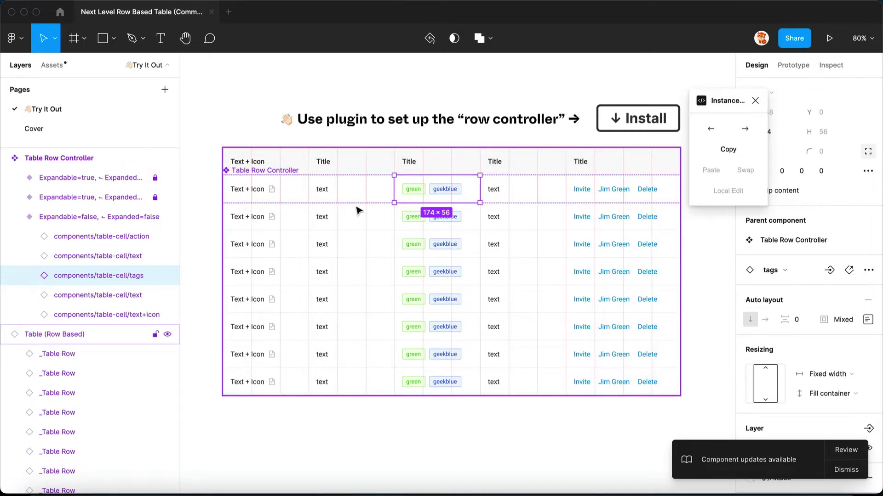
Step: Widen the action cell to 290 px and resize the Text + Icon cell to 174 px
click(568, 197)
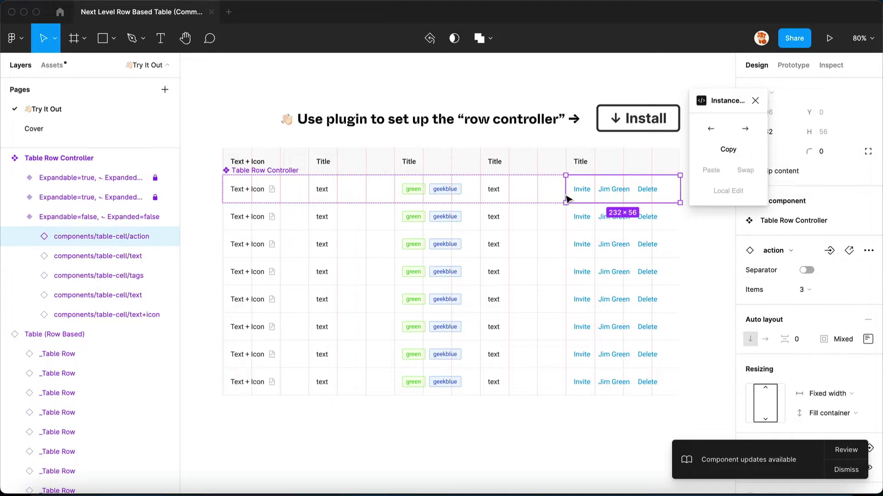
mouse_move(548, 193)
mouse_down()
mouse_move(533, 194)
mouse_move(566, 194)
mouse_move(539, 190)
mouse_up()
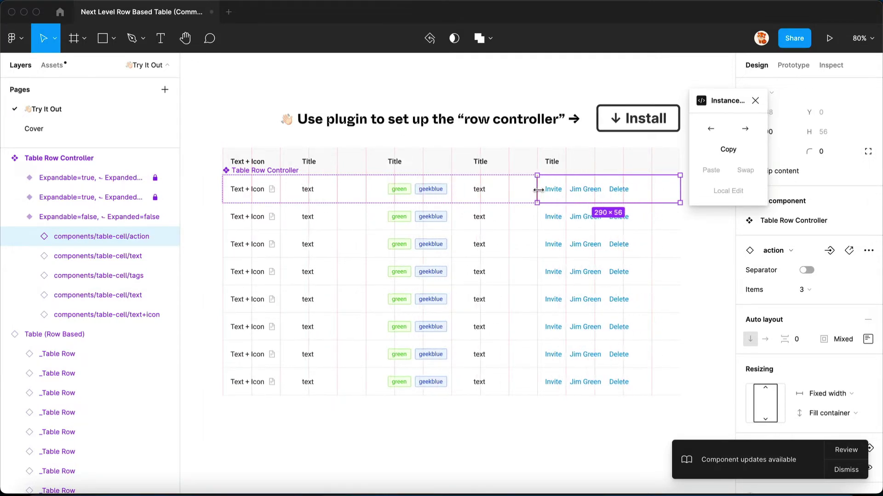
click(292, 194)
mouse_move(294, 192)
mouse_down()
mouse_move(336, 192)
mouse_move(307, 190)
mouse_up()
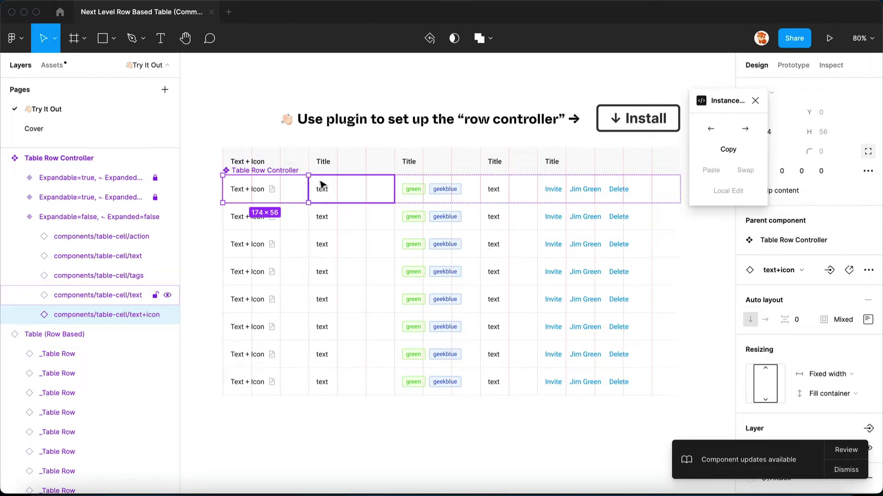
Step: Toggle the layout grids off and on again, then bring up the team Libraries list
key(ctrl+g)
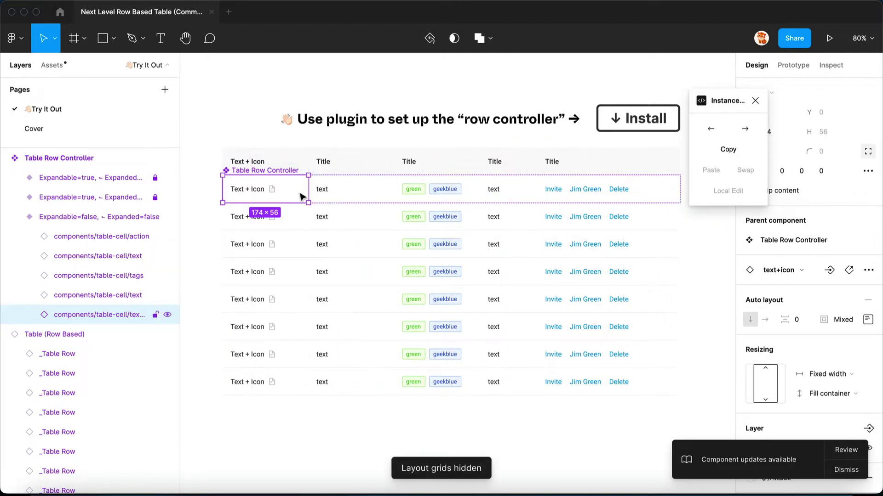
key(ctrl+g)
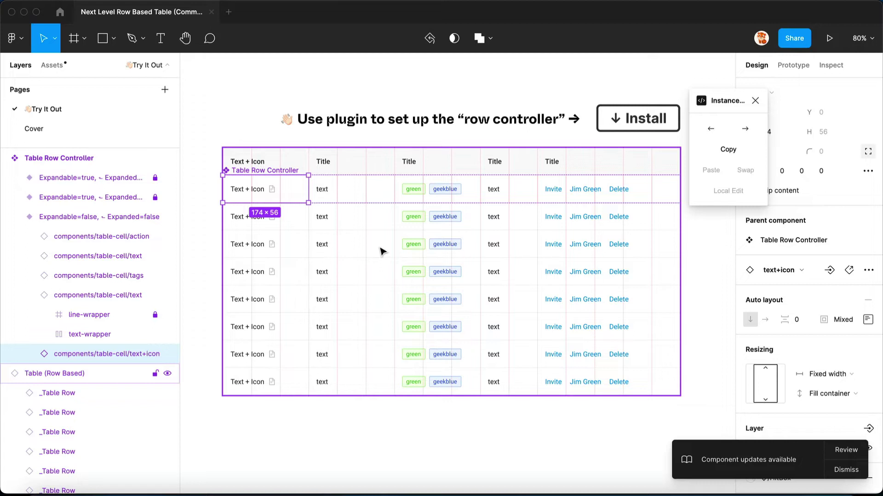
key(alt+3)
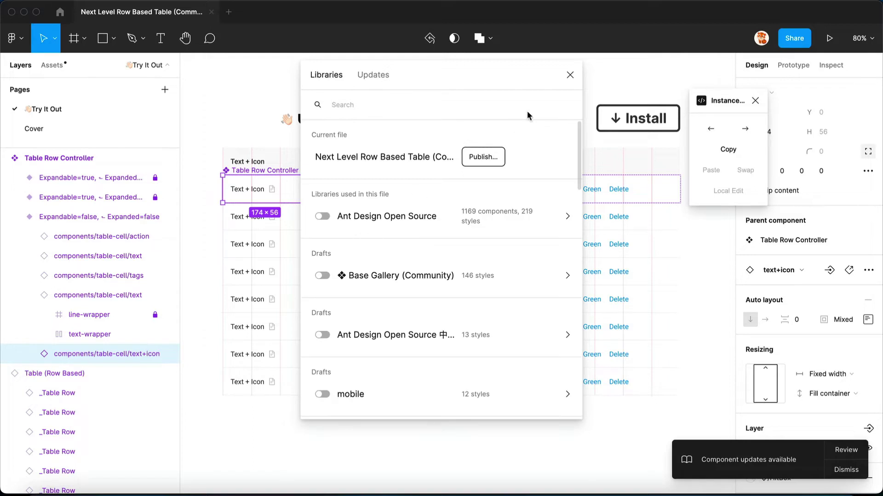
Step: Turn on the Ant Design Open Source library in the Libraries list and close it
click(570, 74)
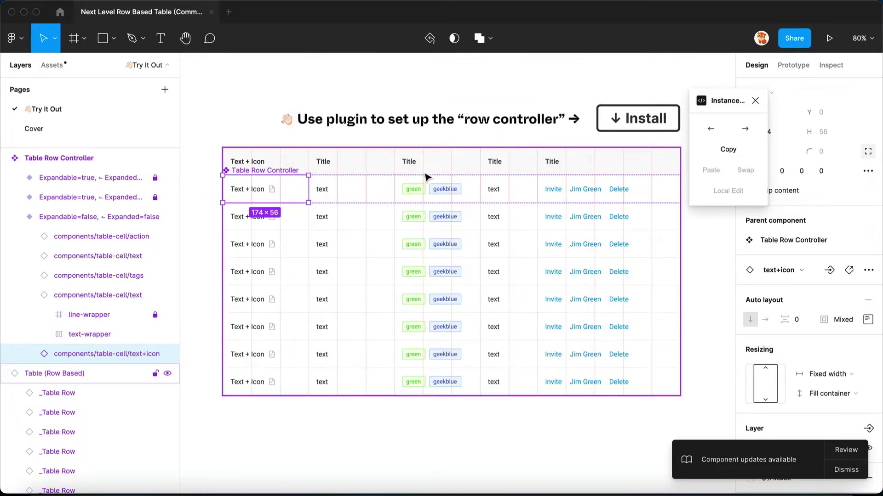
key(alt+3)
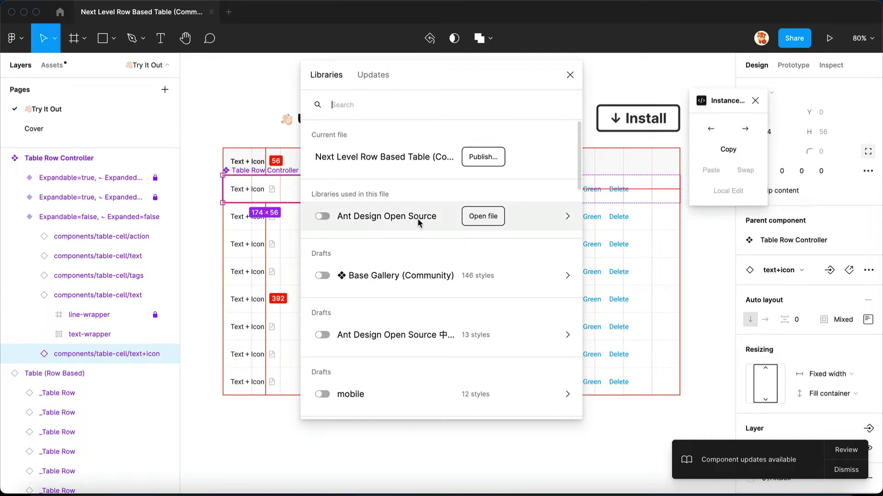
click(321, 217)
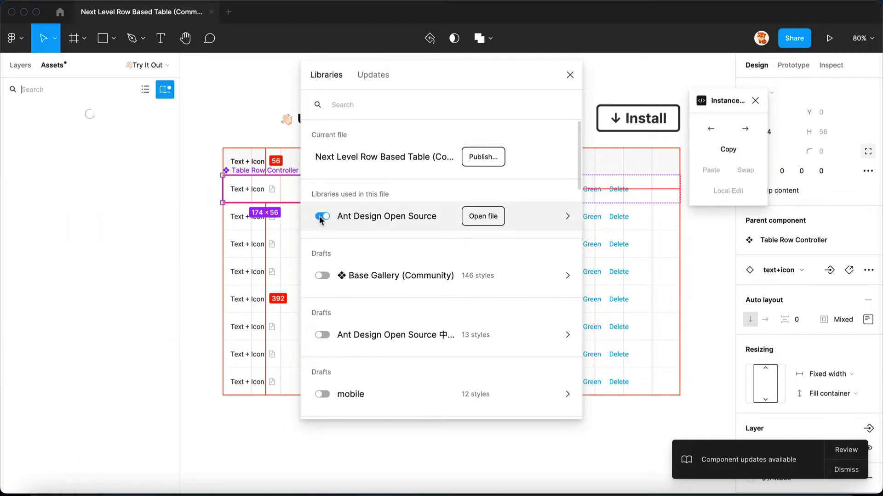
click(570, 75)
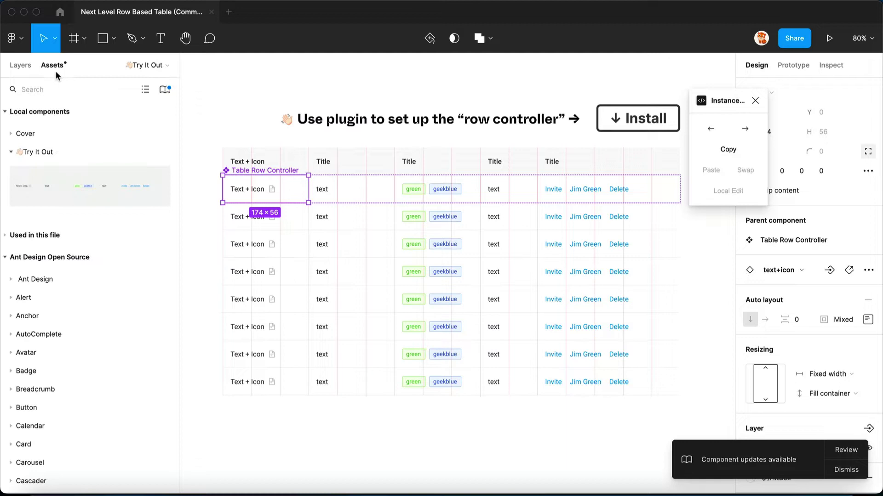
Step: Swap the first-row Text + Icon cell for the 'table checkbox' component and widen it to 58 px
click(52, 257)
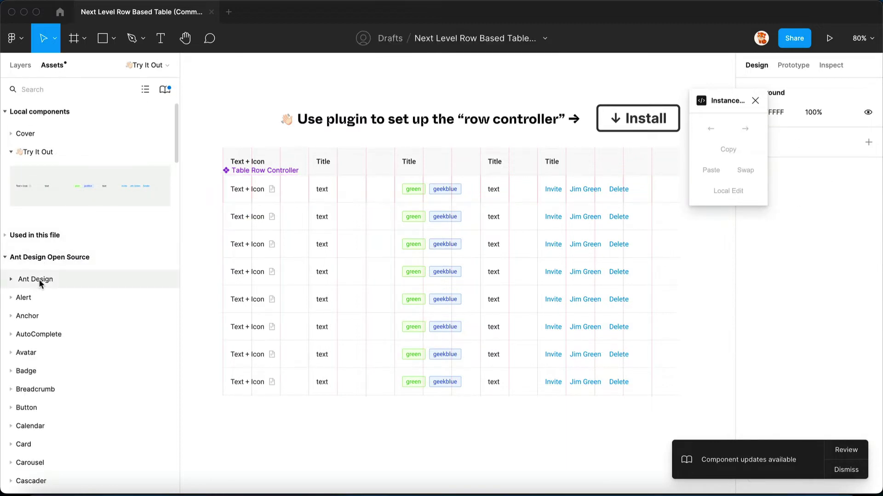
double_click(250, 199)
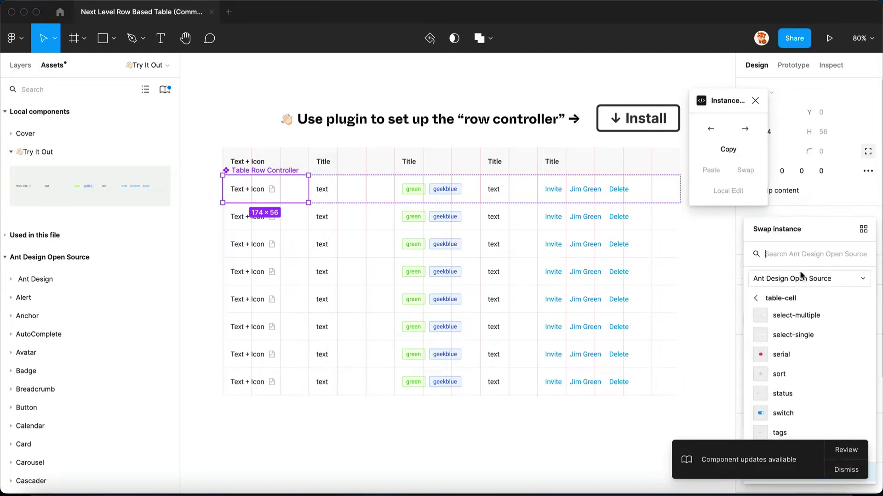
text(table )
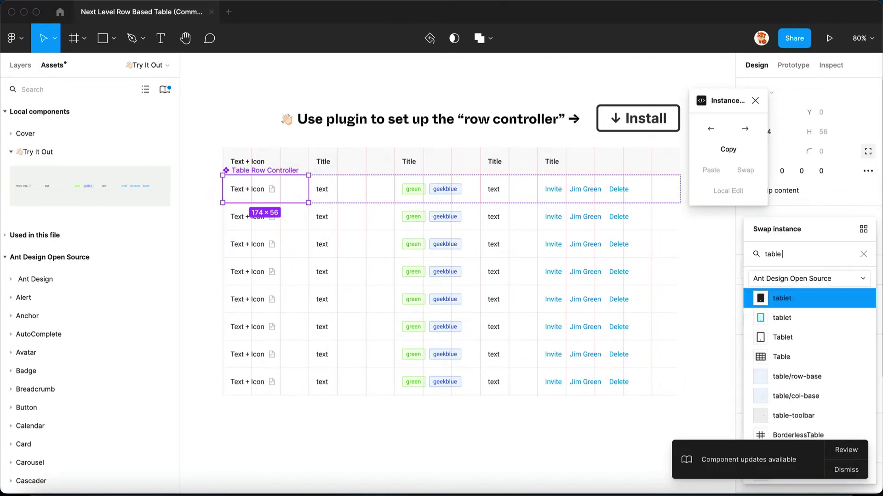
text(check)
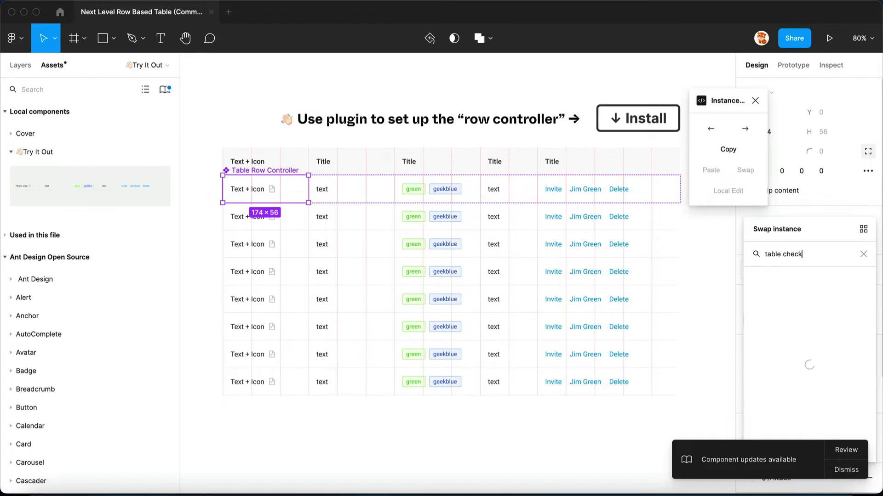
text(box)
click(809, 294)
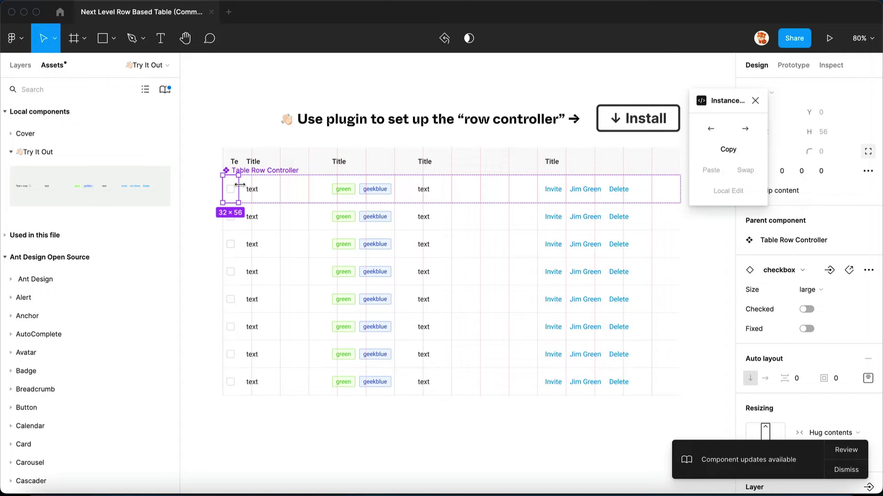
drag(239, 184, 250, 189)
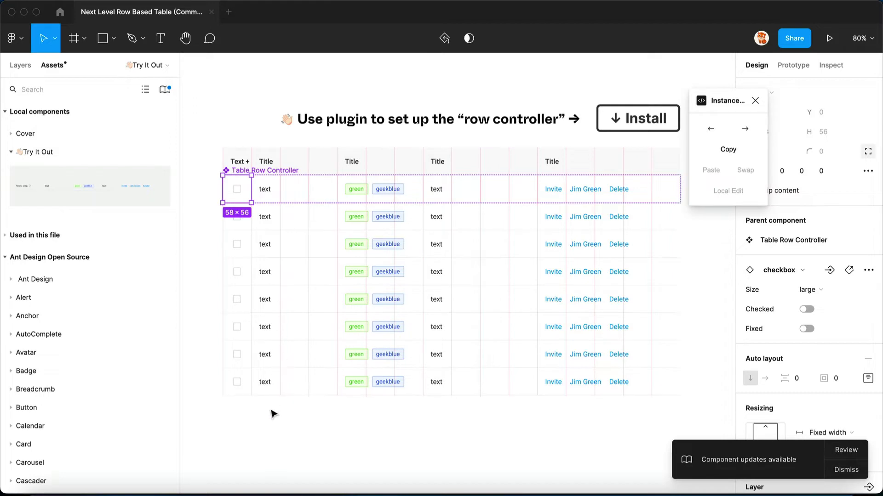
drag(275, 416, 284, 197)
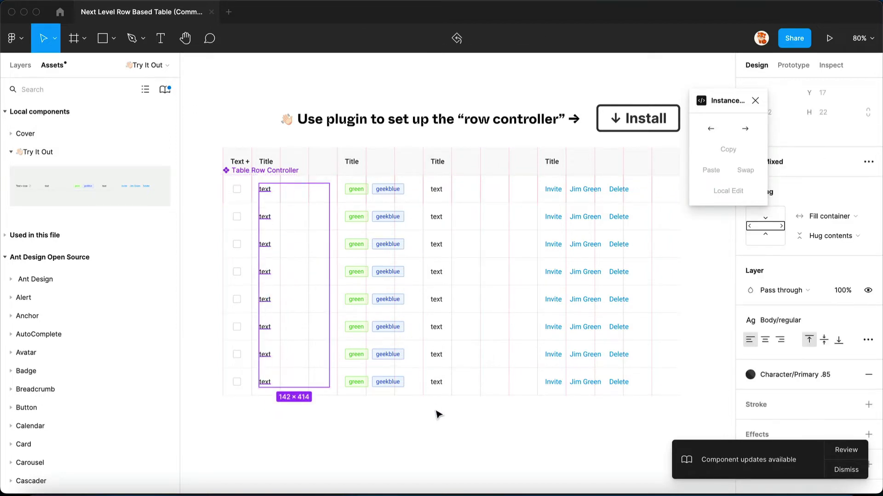
Step: Fill both selected plain-text columns with varied Muse Text lorem ipsum words
drag(438, 411, 438, 189)
key(super+slash)
key(Return)
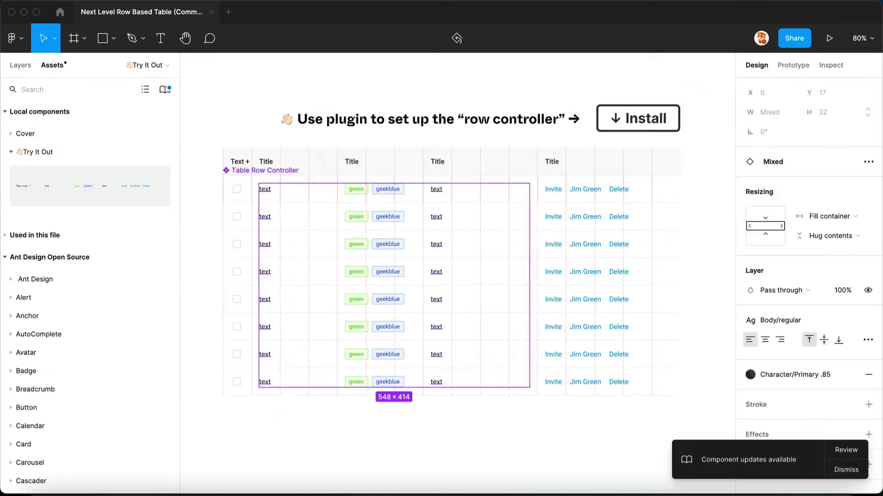
Step: Alt-drag the 928×504 table to place a duplicate copy 140 px below the original
click(282, 418)
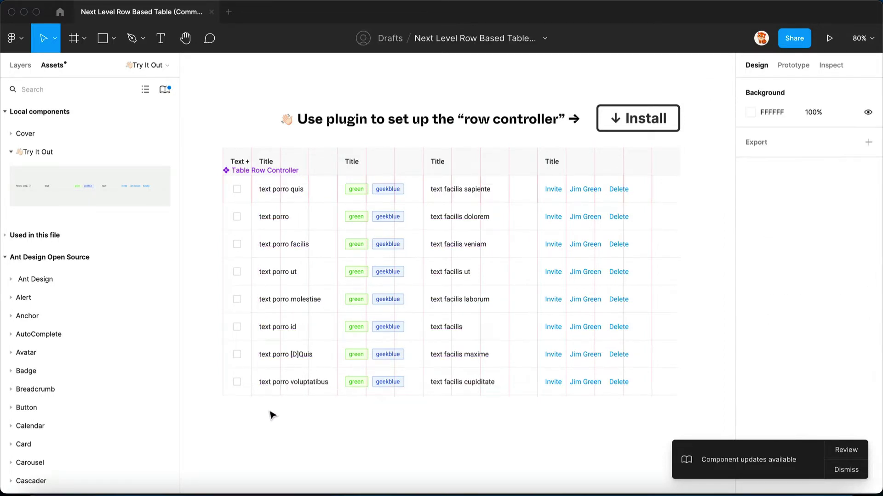
click(303, 268)
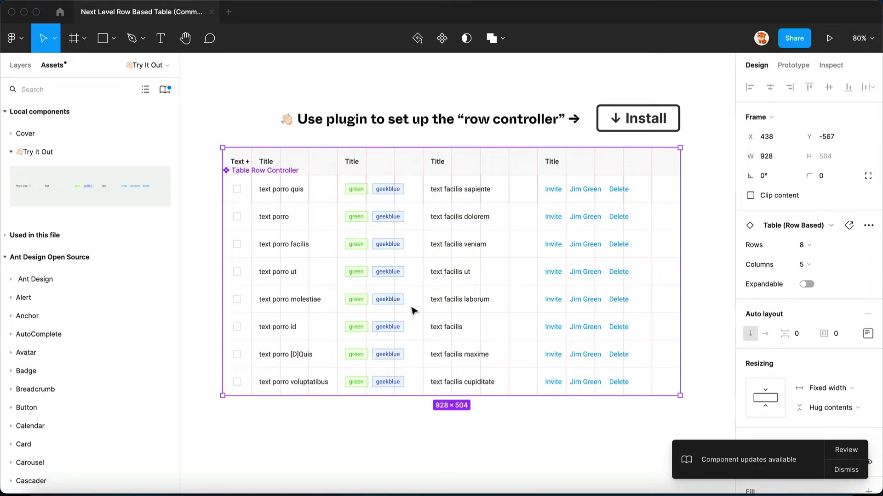
scroll(412, 309, down, 5)
scroll(412, 309, down, 5)
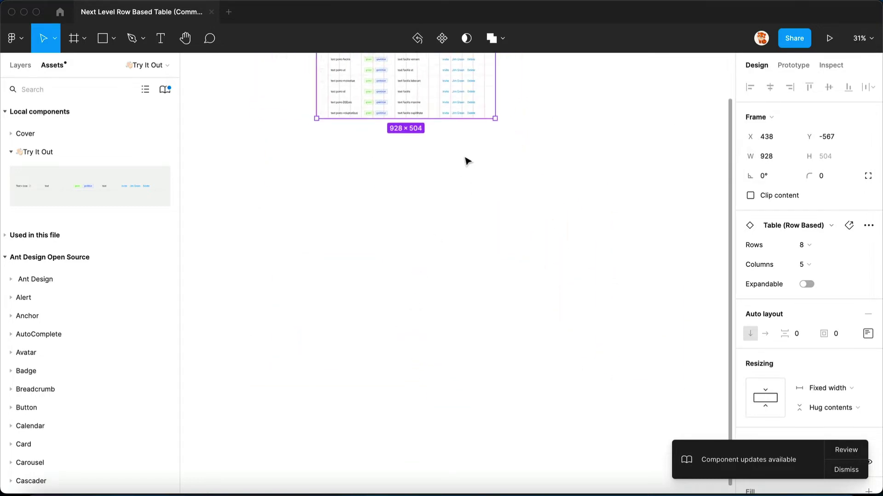
scroll(467, 162, down, 3)
drag(388, 195, 381, 310)
scroll(381, 310, up, 3)
scroll(381, 310, up, 4)
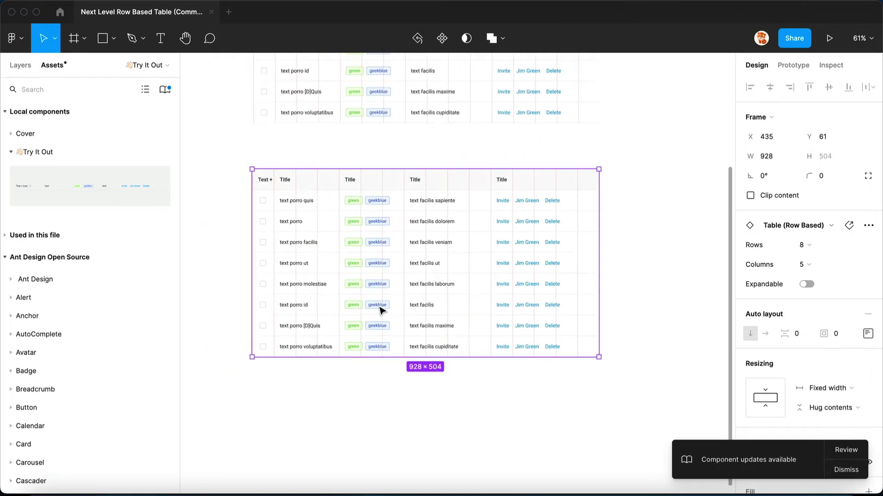
Step: Set the copied table to 10 rows and 8 columns
click(803, 245)
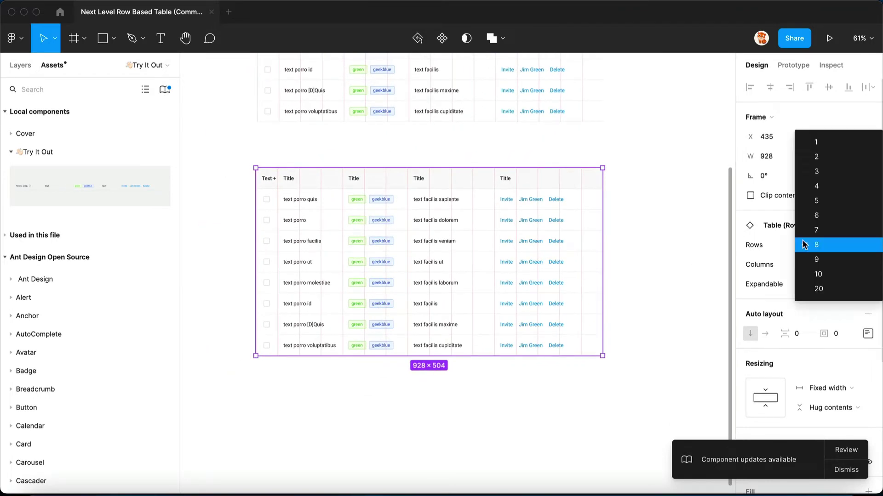
click(831, 275)
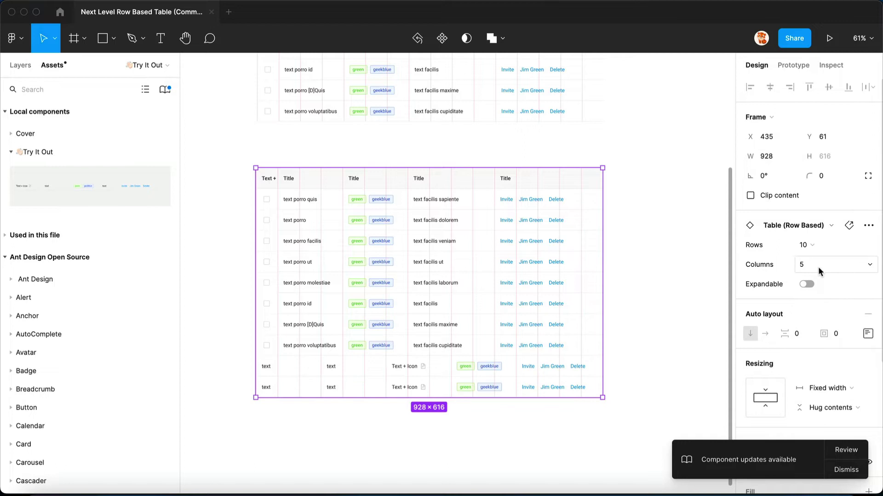
click(818, 266)
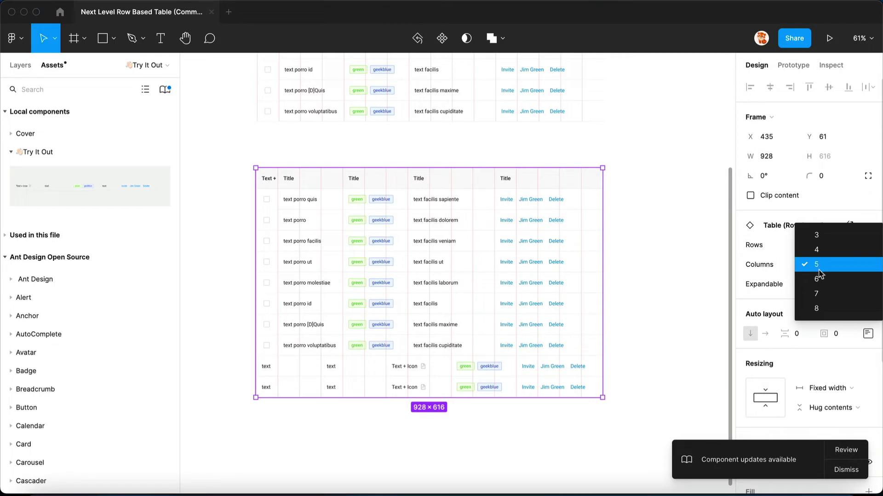
click(827, 311)
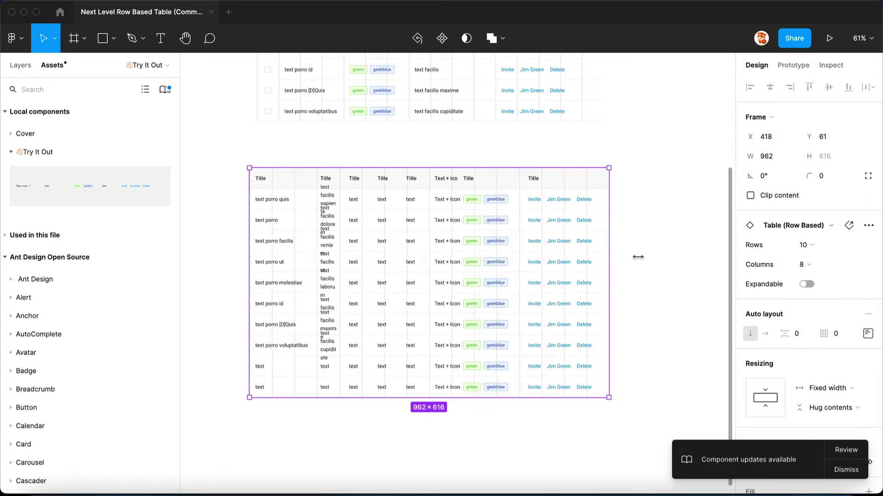
Step: Widen the table to 1276 px and launch the Instance Utils plugin
drag(637, 257, 666, 256)
scroll(459, 292, left, 2)
scroll(459, 293, up, 2)
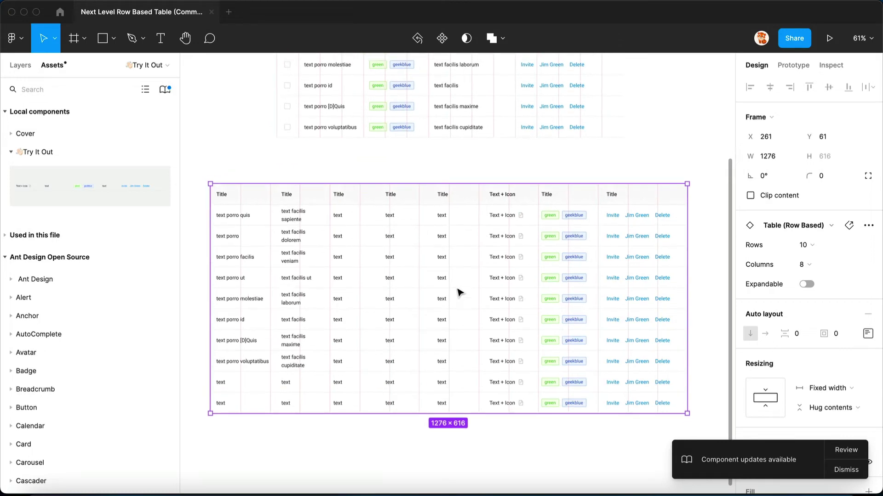
key(super+alt+p)
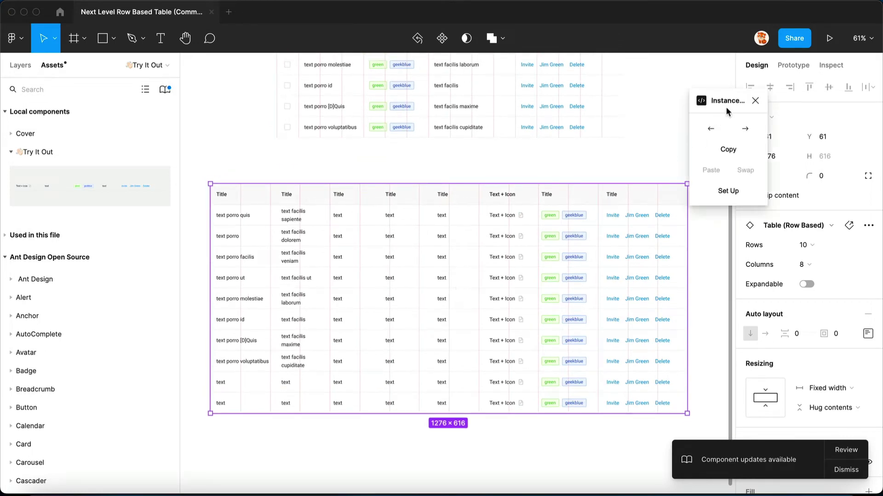
Step: Set up a row controller and swap the first row's second cell to table-cell/status
click(727, 198)
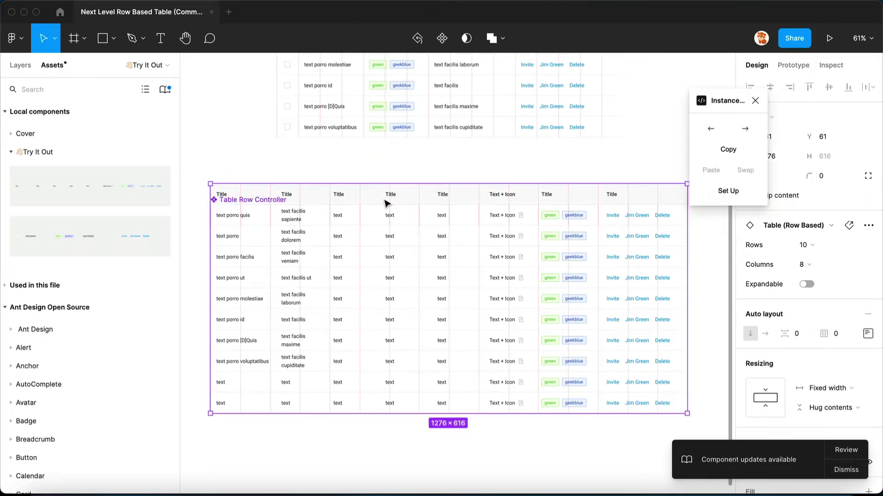
click(261, 222)
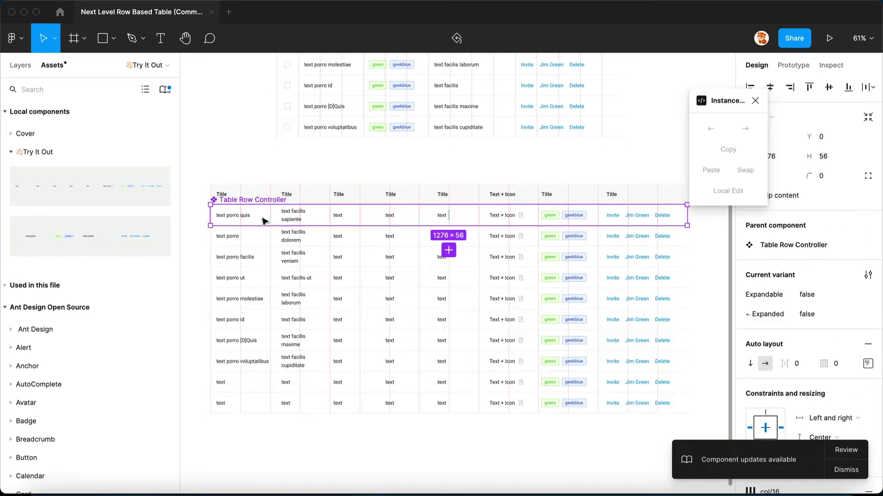
double_click(298, 221)
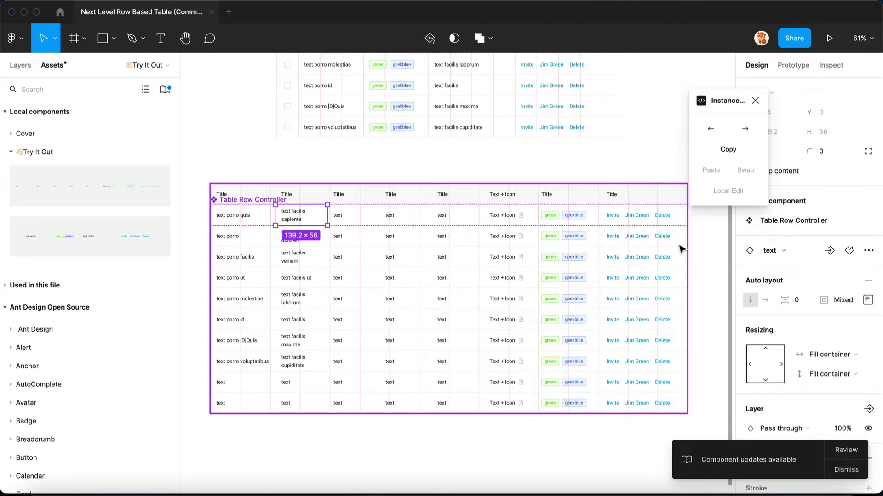
click(772, 251)
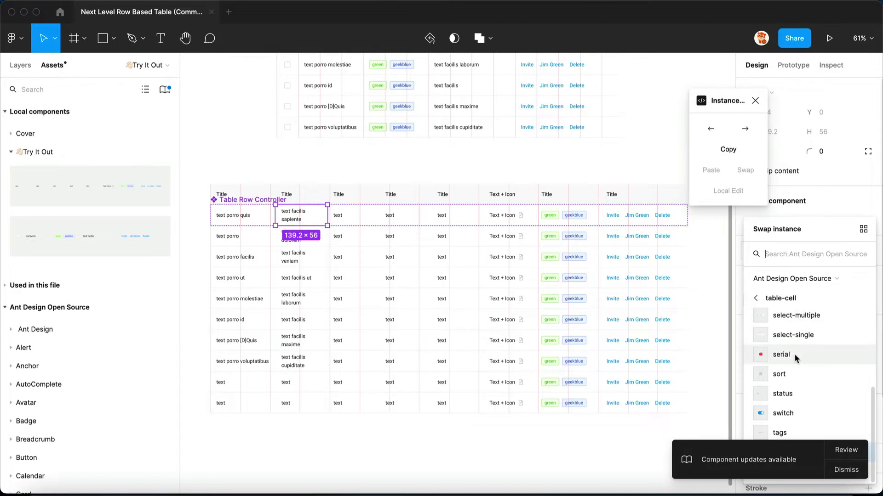
key(Escape)
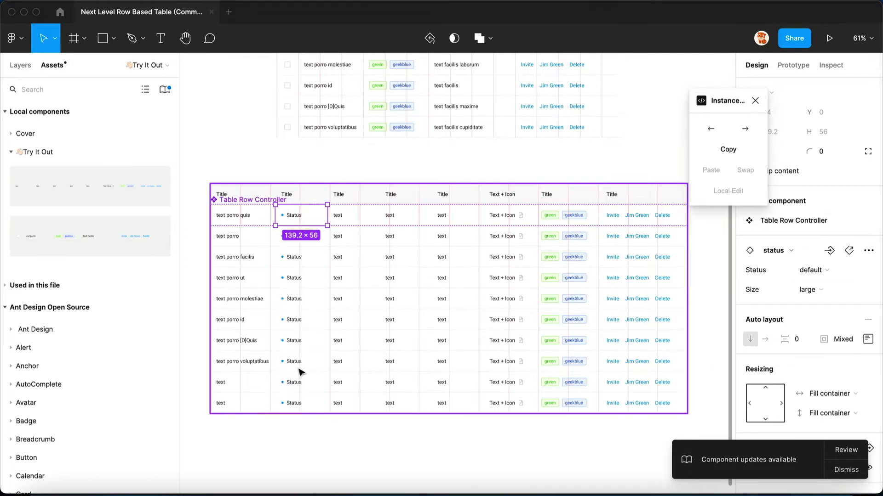
Step: Swap the Text + Icon cells to table-cell input, widen the column to 232 px, move it second
scroll(436, 223, up, 1)
scroll(460, 193, down, 2)
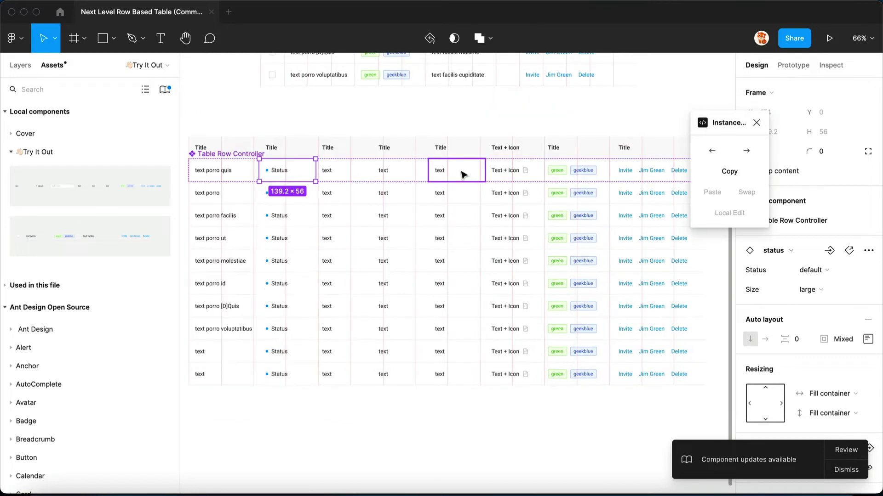
click(524, 174)
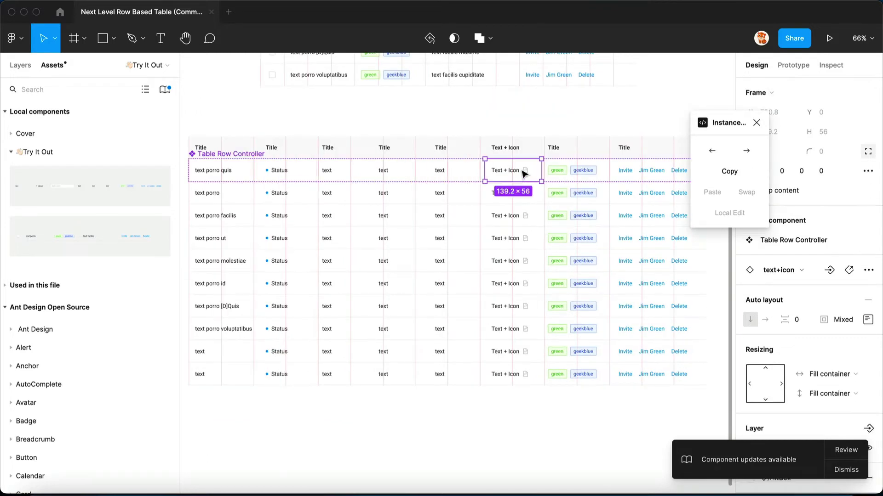
click(794, 269)
text(ta)
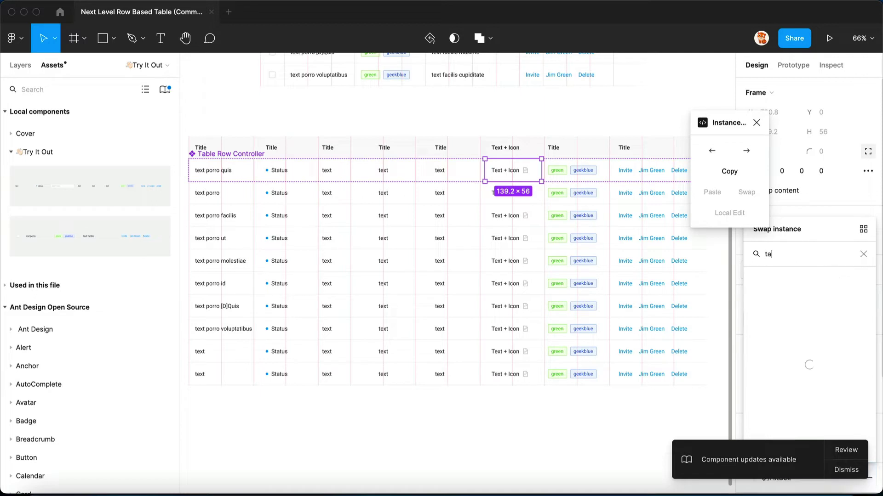
text(ble input)
click(808, 297)
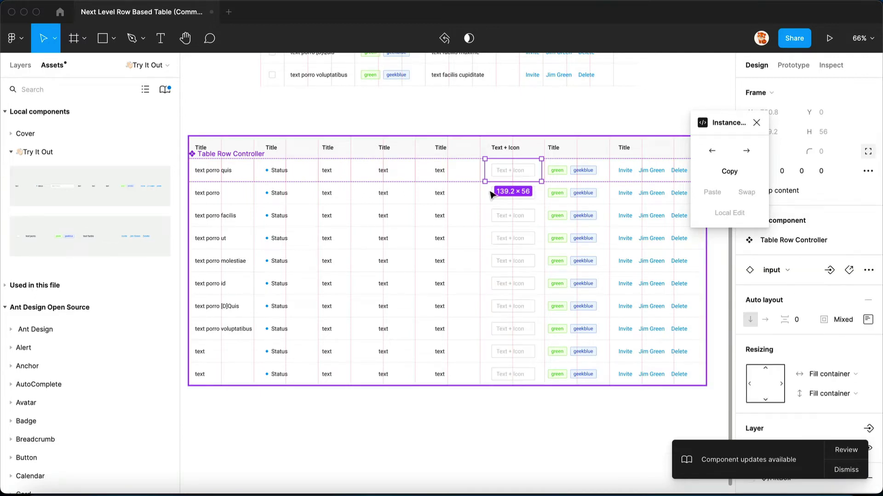
drag(485, 172, 448, 172)
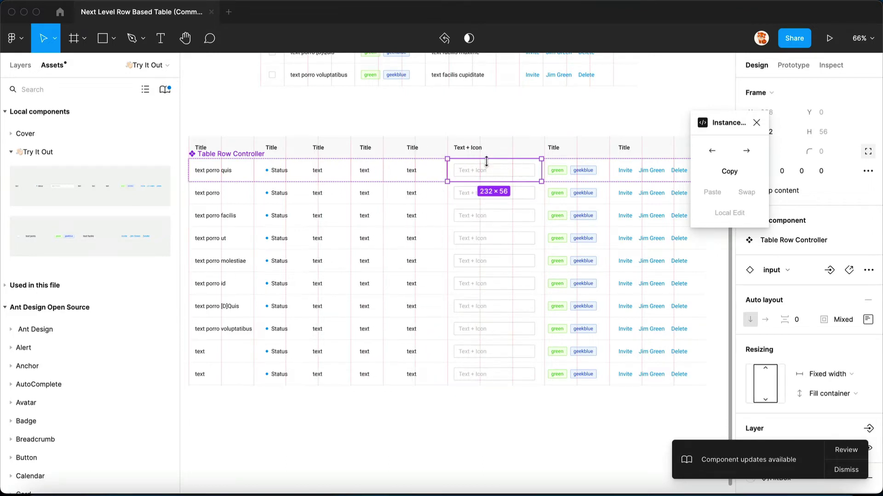
drag(490, 174, 293, 172)
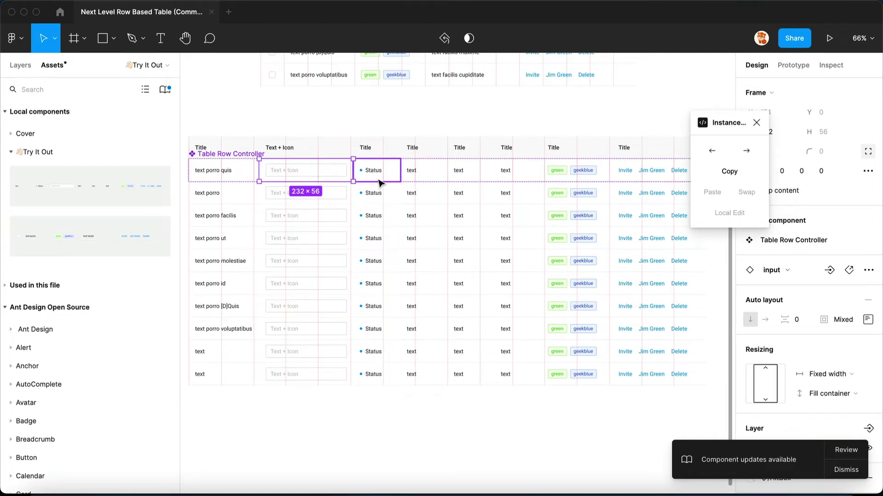
Step: Alt-drag a copy of the table just below the original and switch Expandable on
click(414, 152)
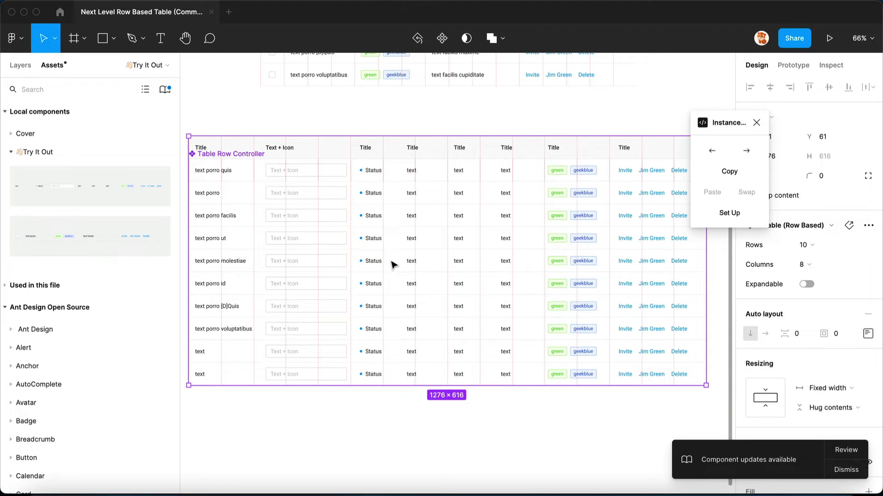
scroll(393, 264, down, 10)
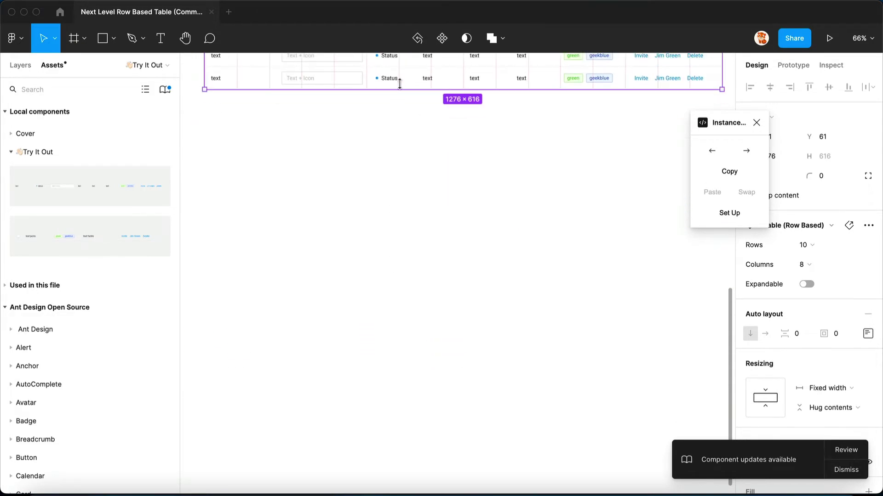
drag(412, 81, 399, 374)
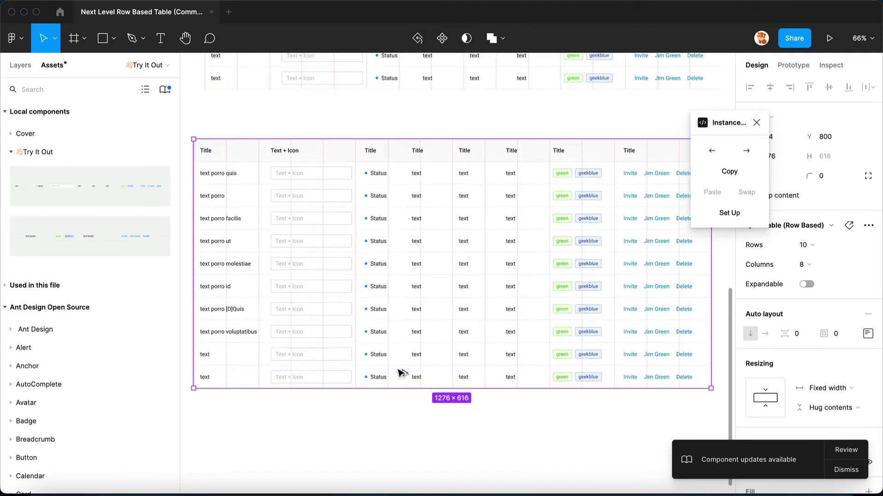
scroll(399, 229, down, 5)
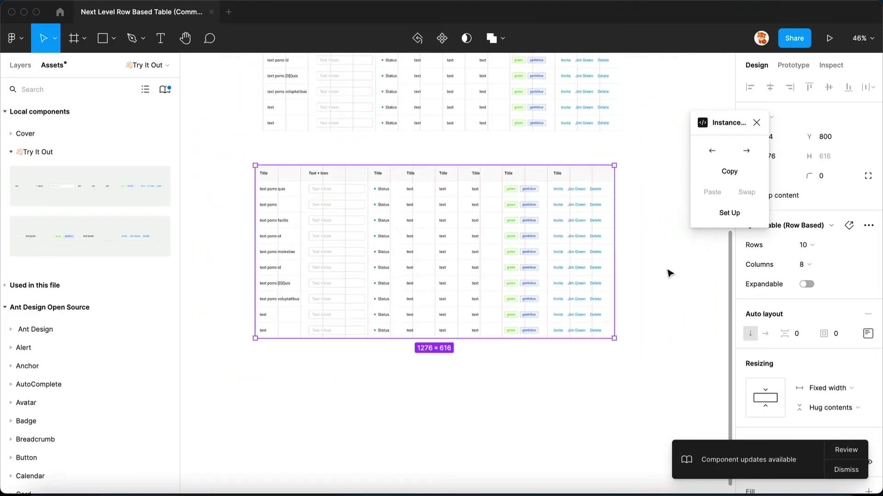
click(805, 284)
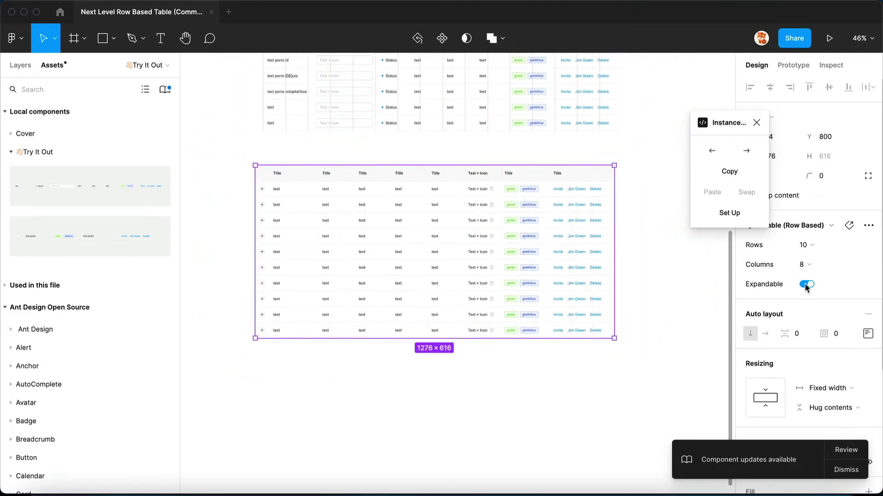
scroll(398, 243, up, 5)
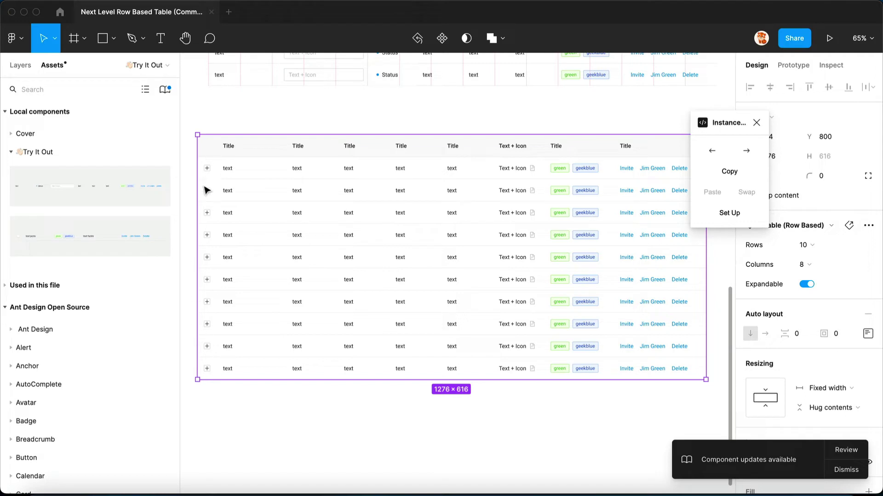
Step: Wrap the expandable table in Frame 1 and run the plugin setup on it
key(super+alt+g)
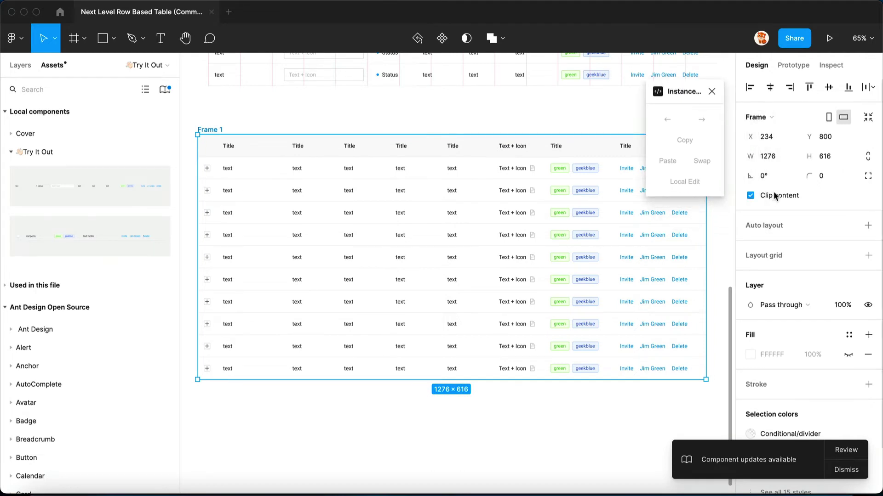
click(350, 229)
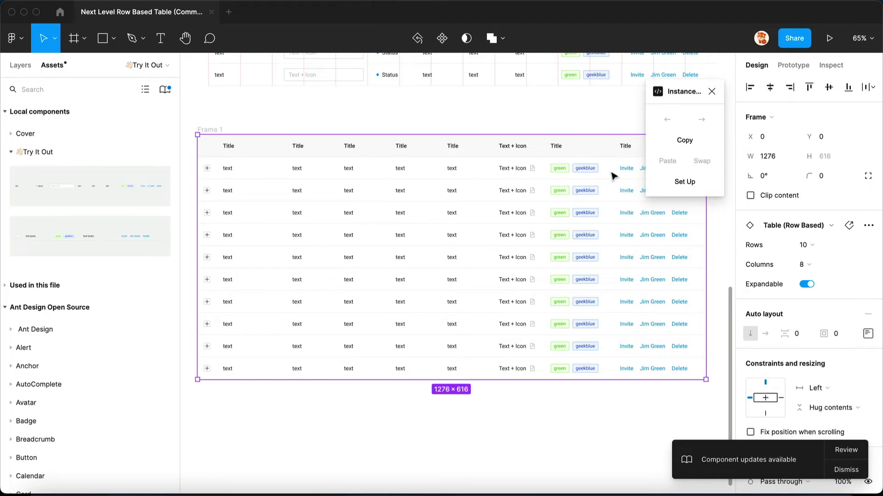
click(681, 183)
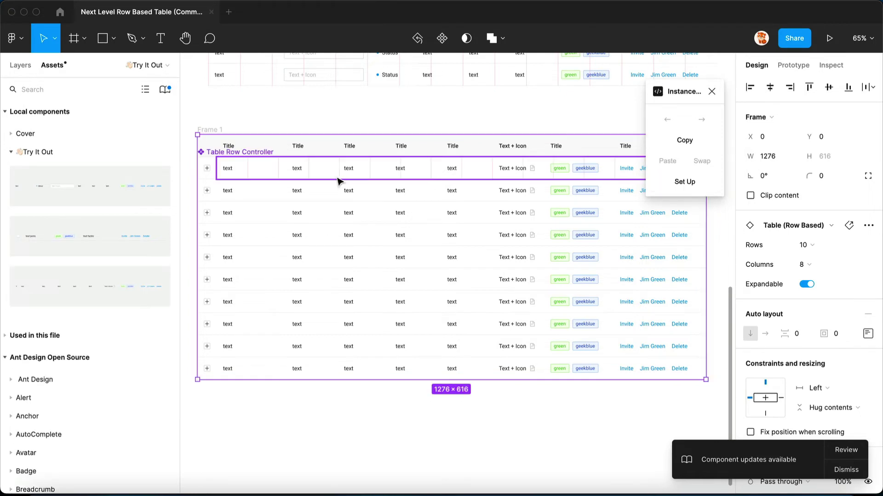
Step: Swap the first column's text cells for the 'table checkbox' component
double_click(262, 170)
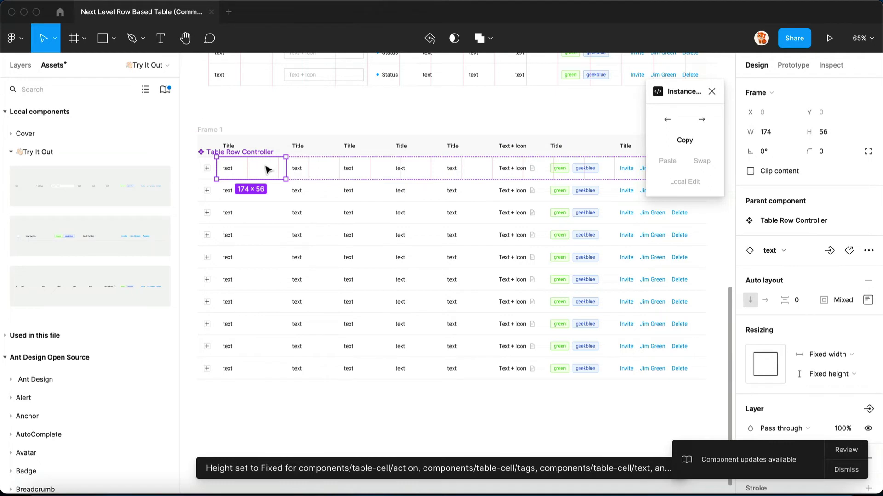
click(777, 250)
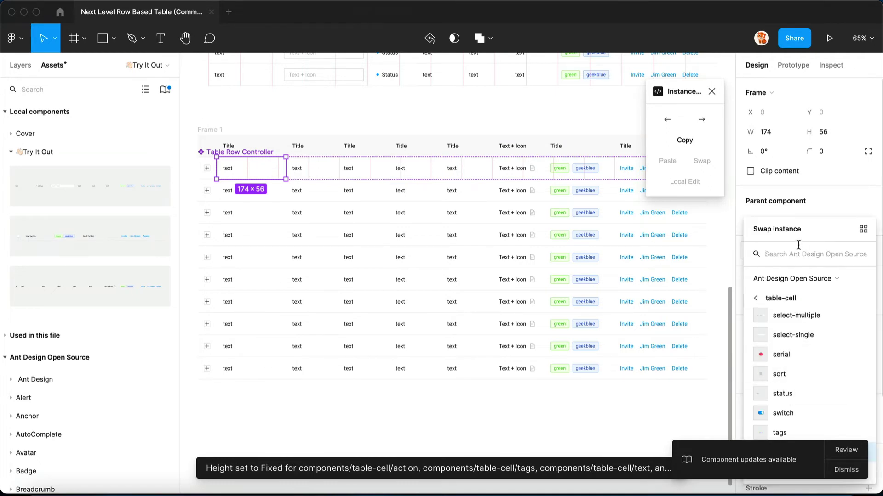
text(checkb)
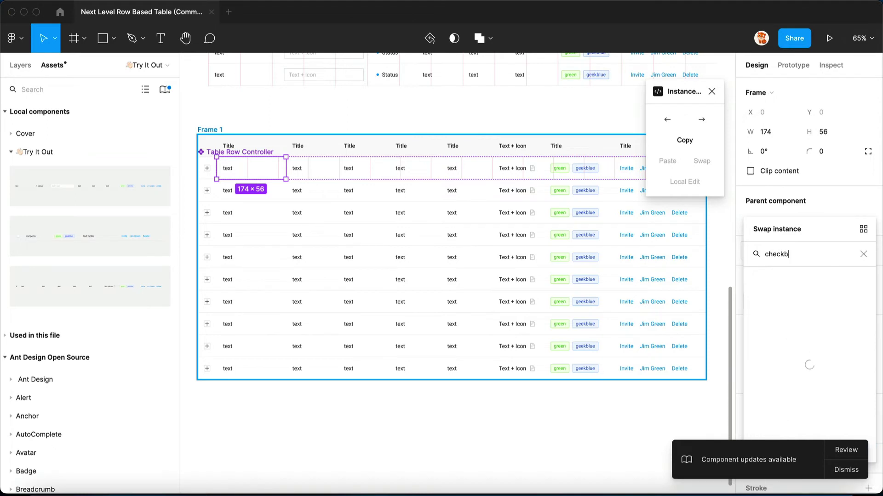
text(ox)
key(super+Left)
text(table)
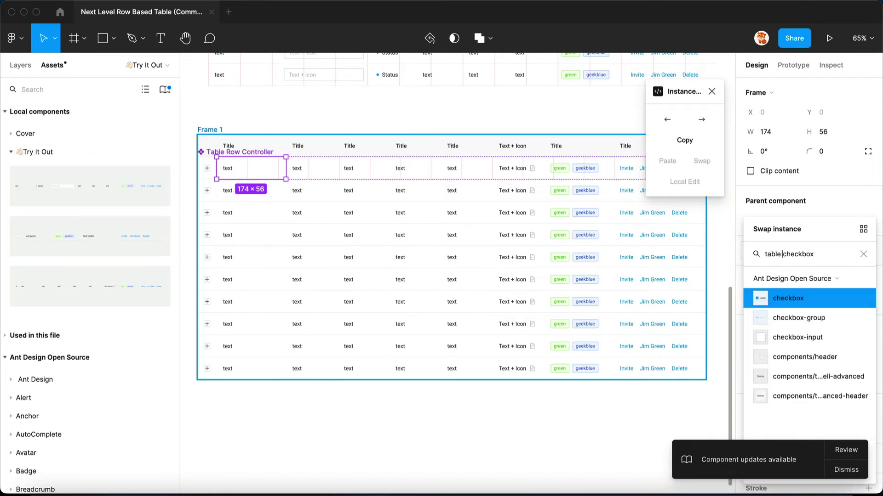
key(Return)
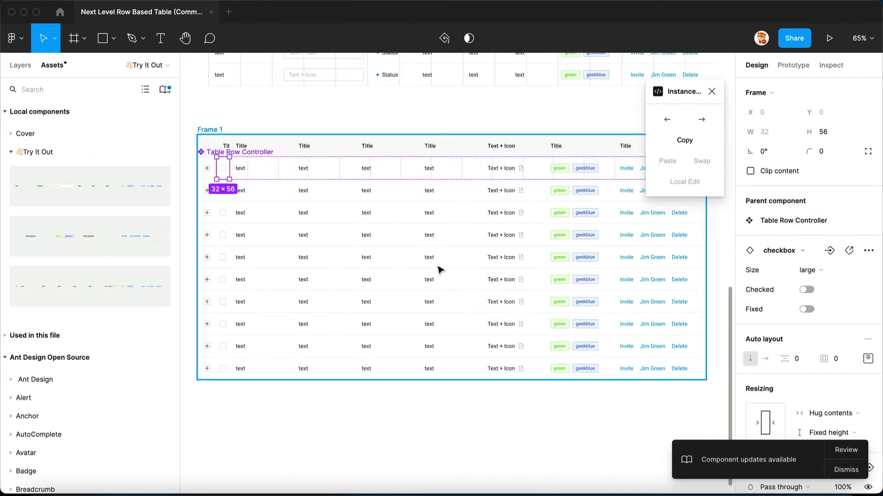
Step: Tick the checkboxes in rows 4 and 8, then rows 2 and 3
click(224, 243)
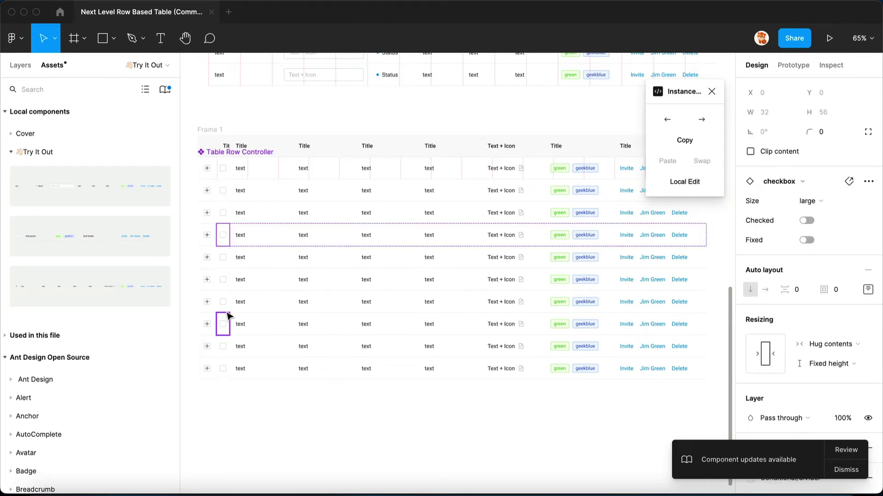
shift+click(226, 317)
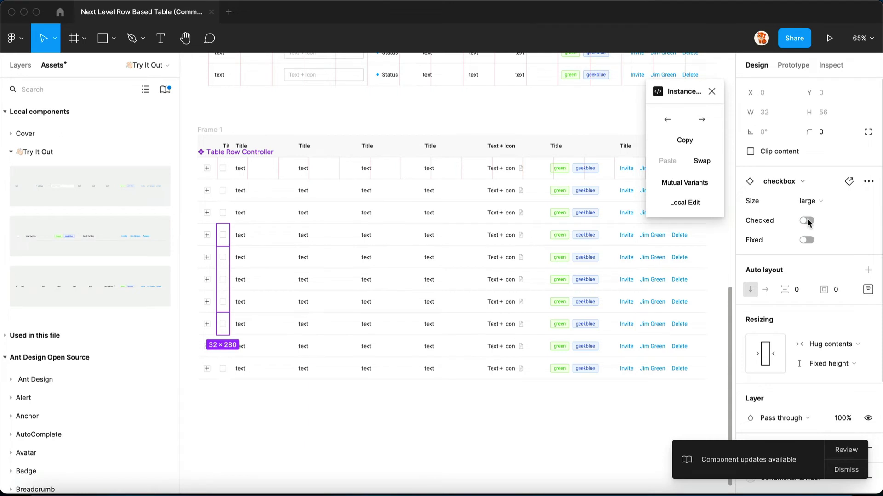
click(807, 221)
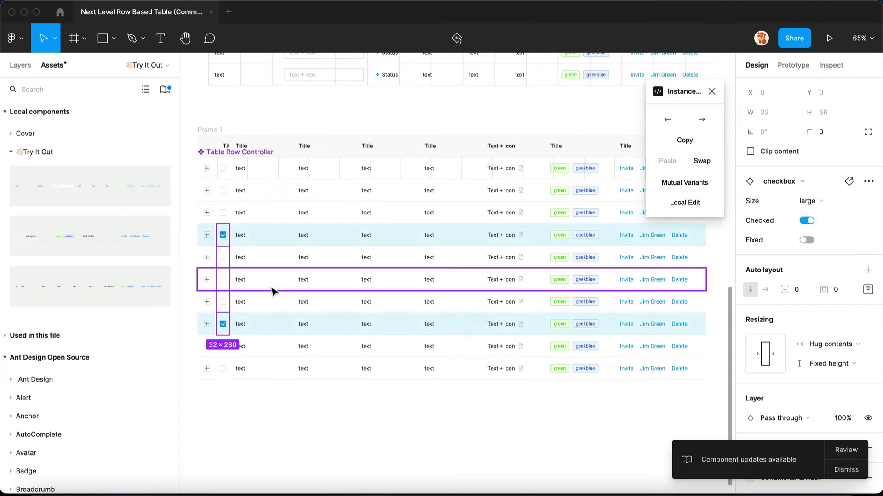
click(224, 211)
shift+click(222, 200)
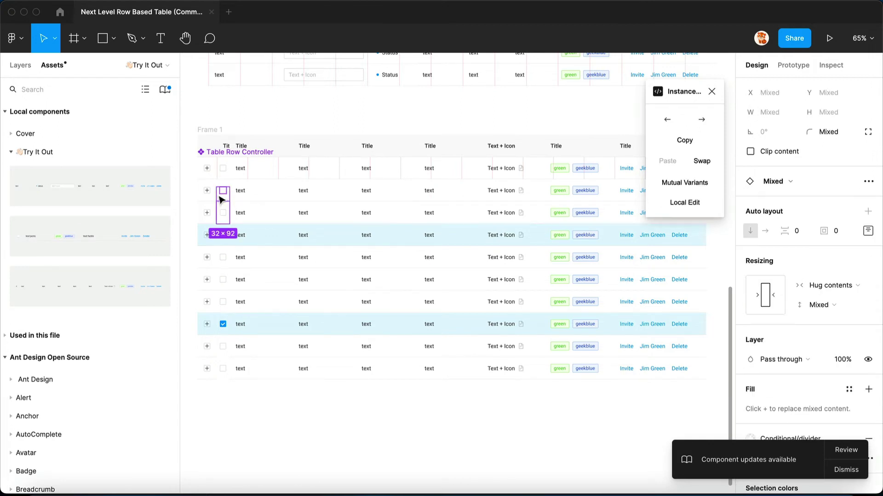
click(806, 220)
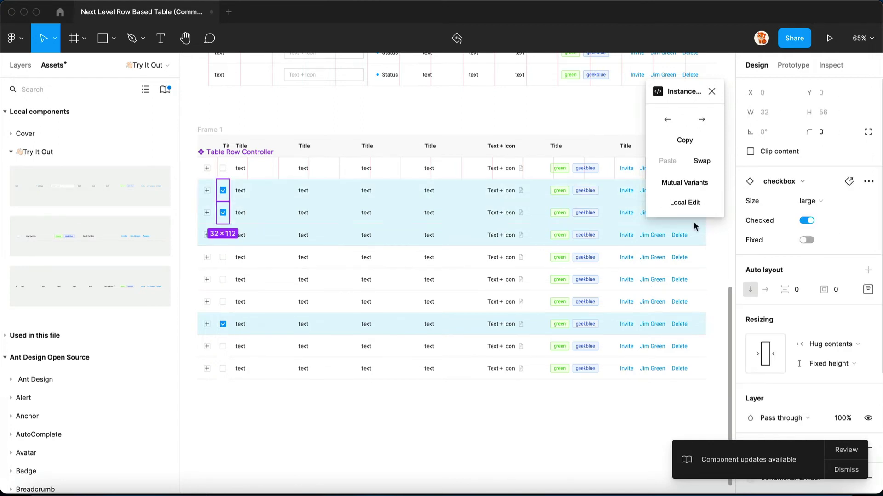
Step: Select rows 5 and 9 of the expandable table
click(294, 287)
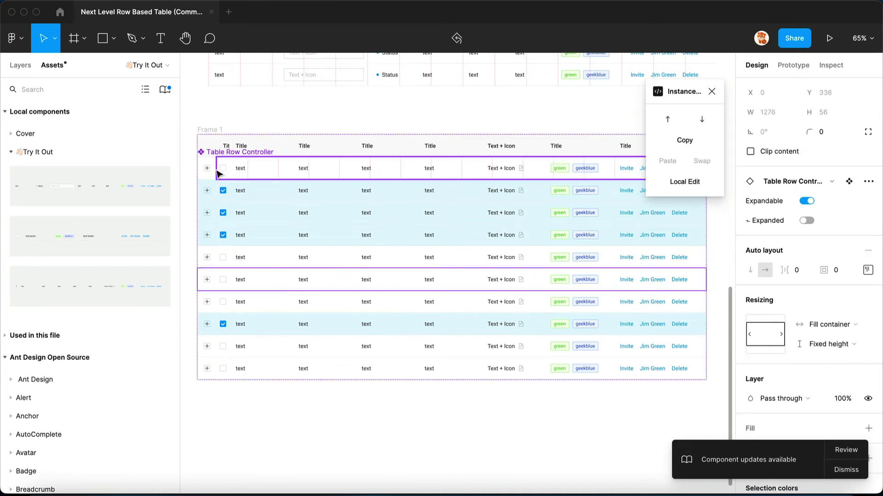
click(237, 257)
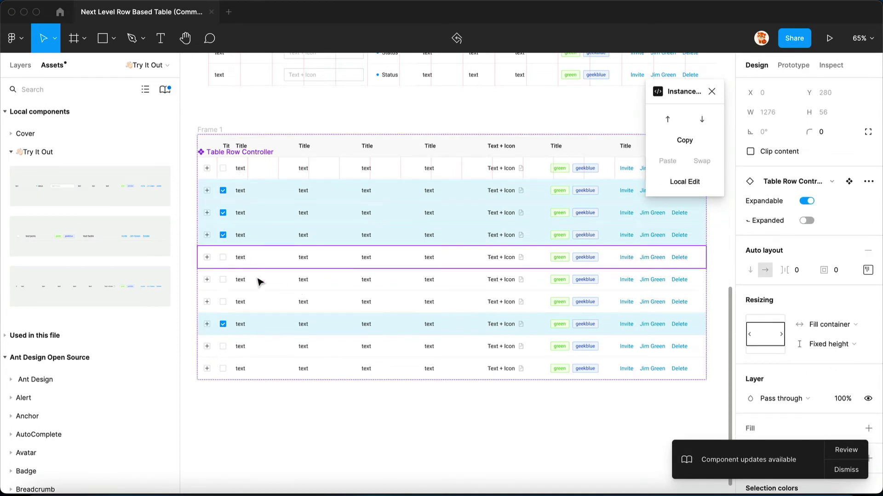
shift+click(265, 350)
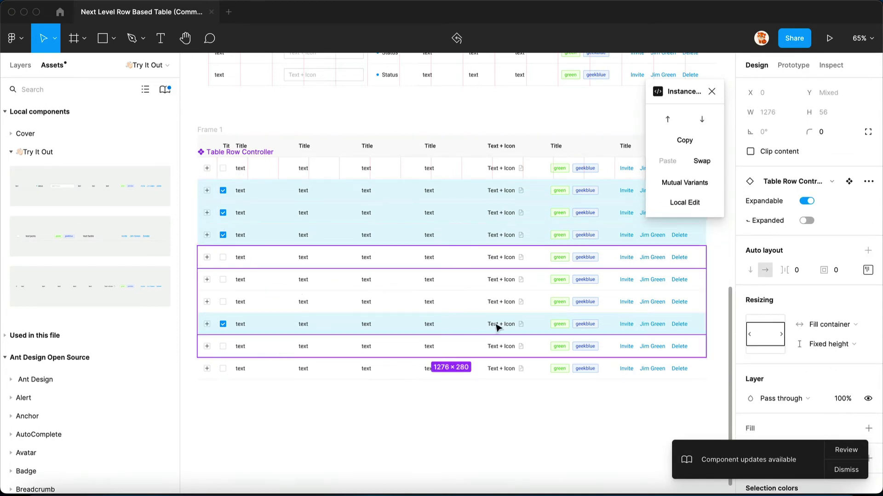
Step: Expand rows 5 and 9 and give Frame 1 auto layout
click(807, 222)
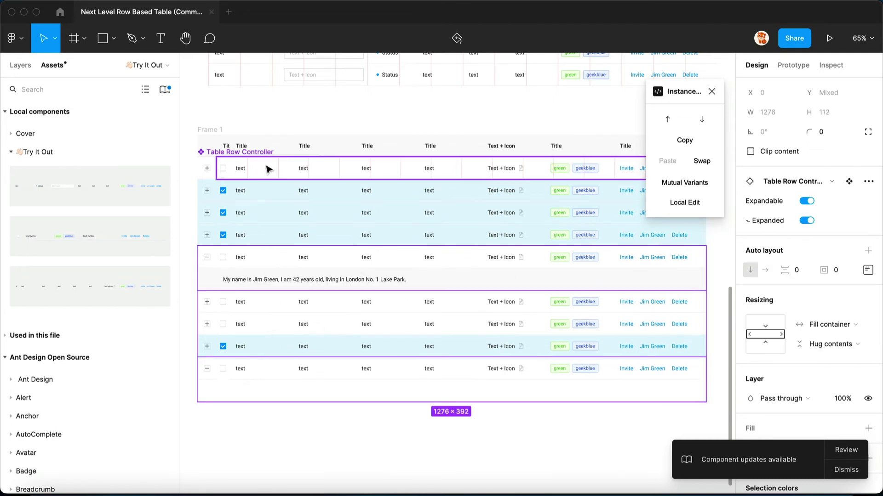
click(212, 130)
key(shift+a)
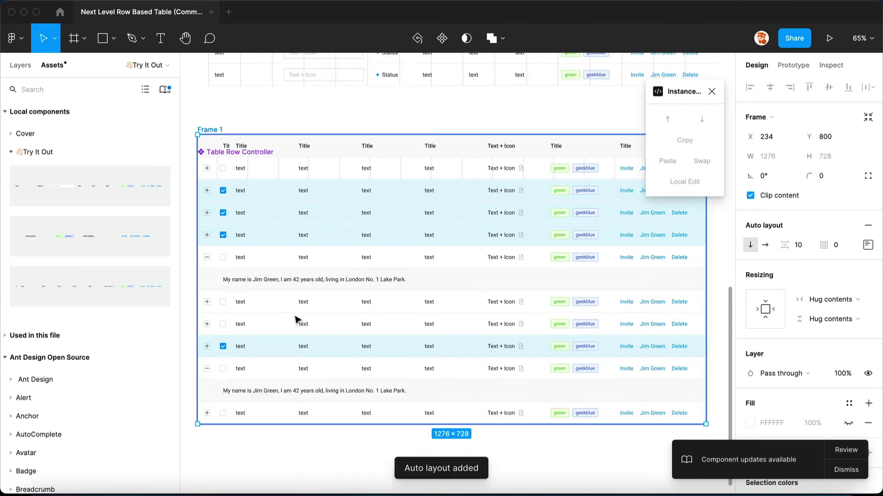
Step: Swap the column's text cells for table-cell switch toggles
click(266, 282)
double_click(257, 177)
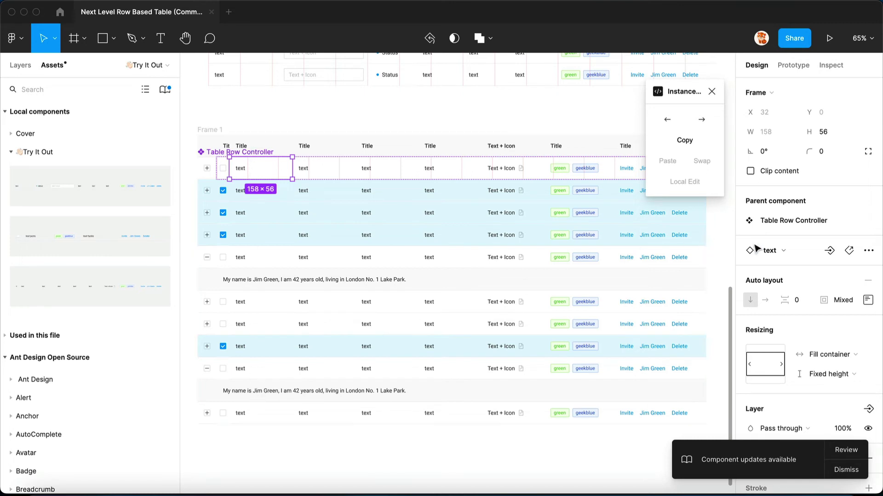
click(774, 251)
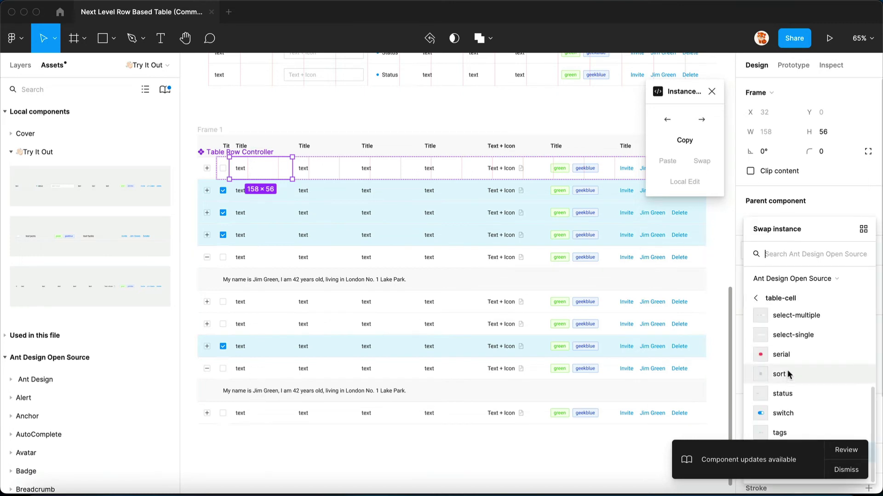
click(783, 412)
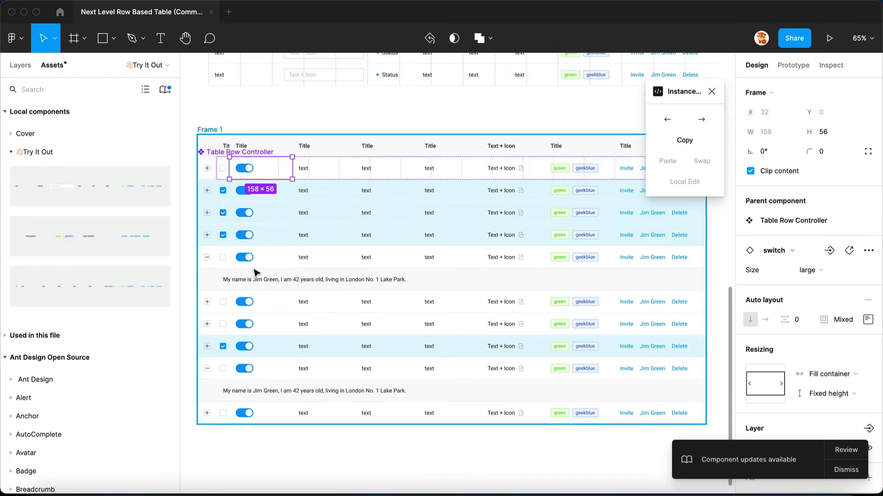
Step: Toggle Expanded off and back on for the second expanded row
click(276, 256)
click(276, 256)
shift+click(270, 385)
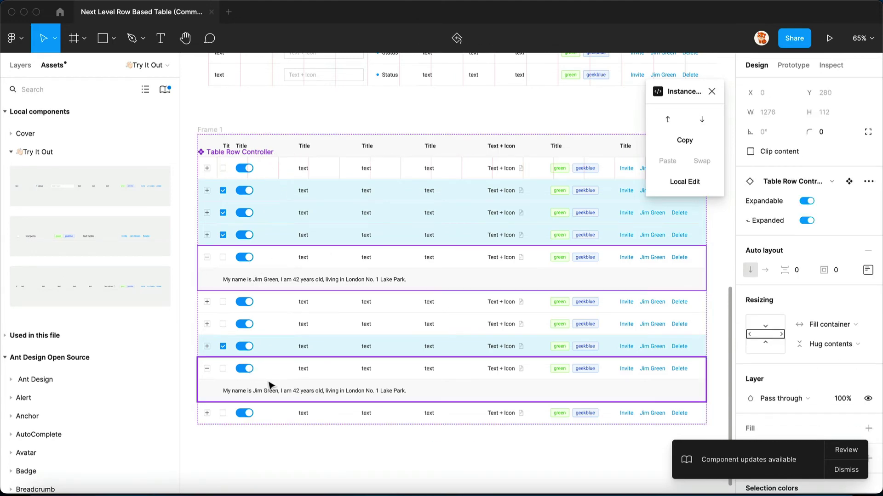
click(280, 381)
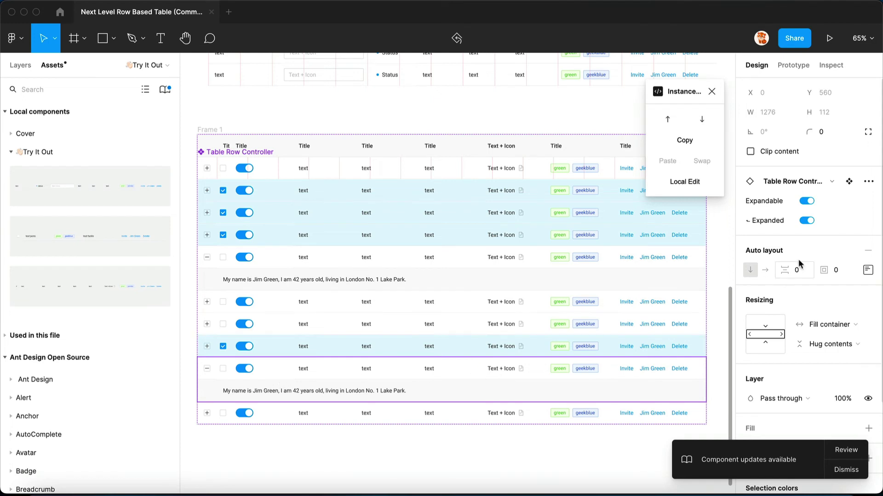
click(806, 220)
click(806, 221)
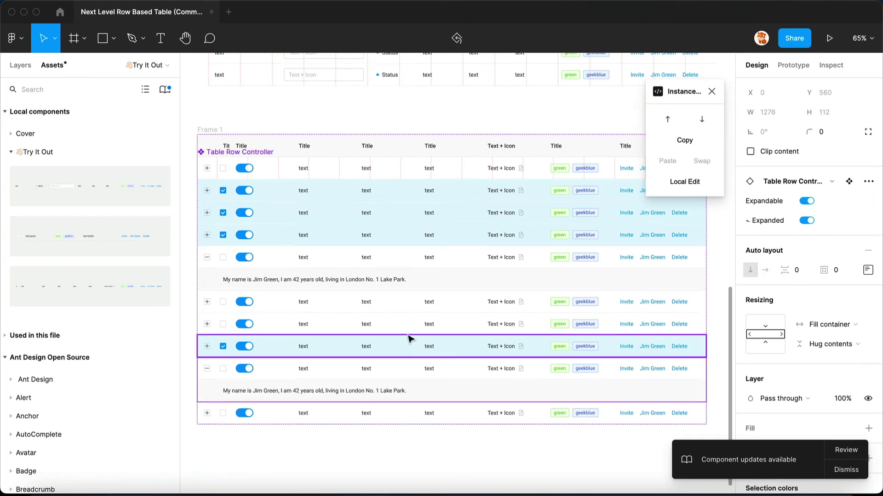
Step: Turn on Filter and active sorting for the Title header beside the switch column
click(334, 155)
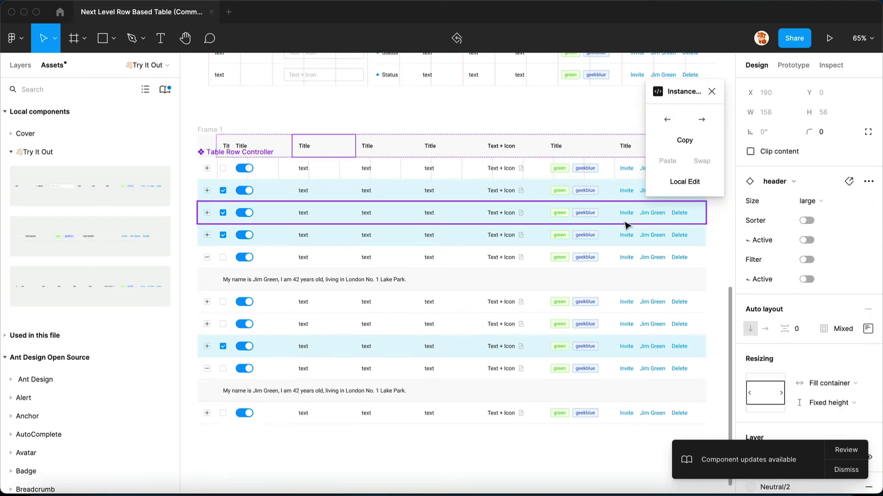
scroll(334, 148, up, 3)
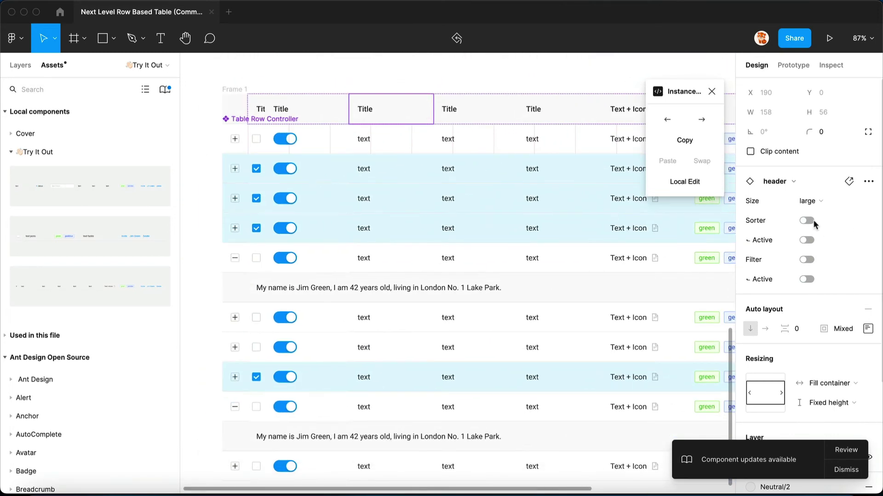
click(808, 260)
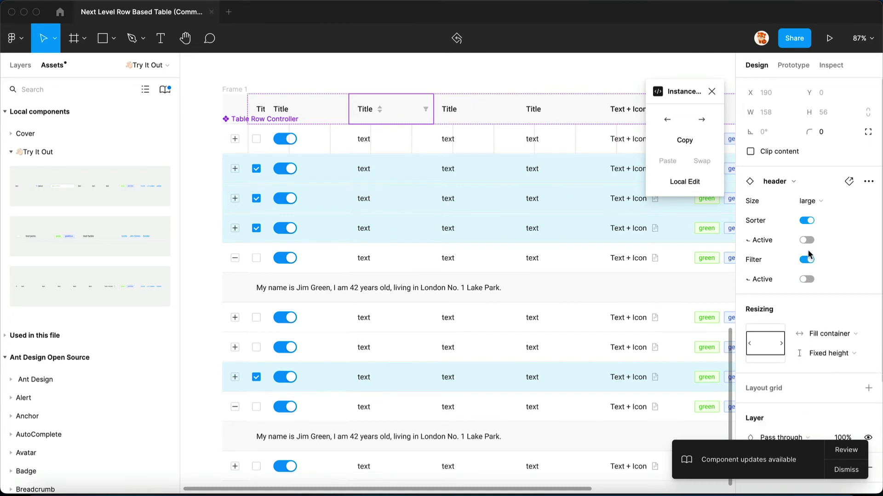
click(806, 241)
scroll(473, 311, down, 4)
scroll(380, 233, up, 3)
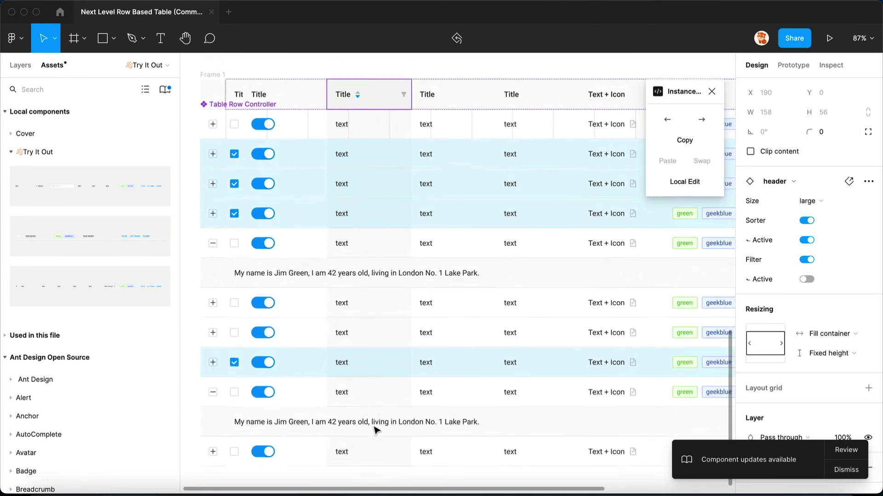
scroll(375, 430, down, 3)
scroll(377, 414, right, 5)
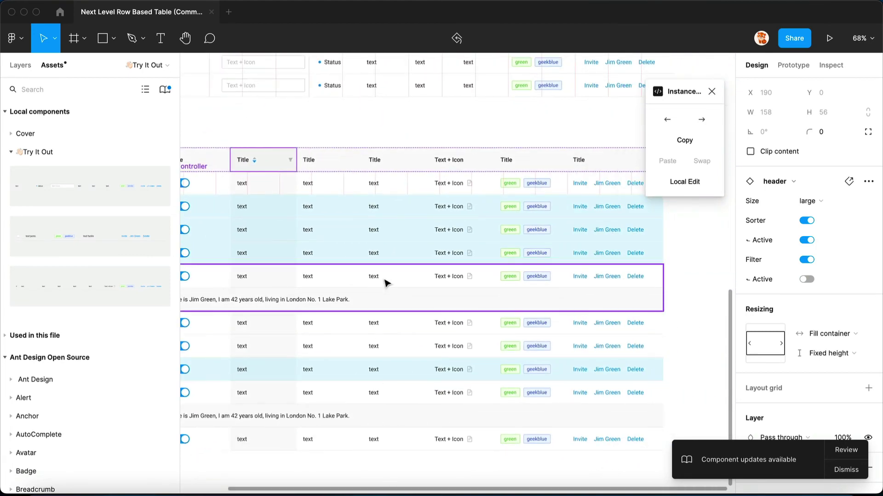
scroll(385, 282, left, 2)
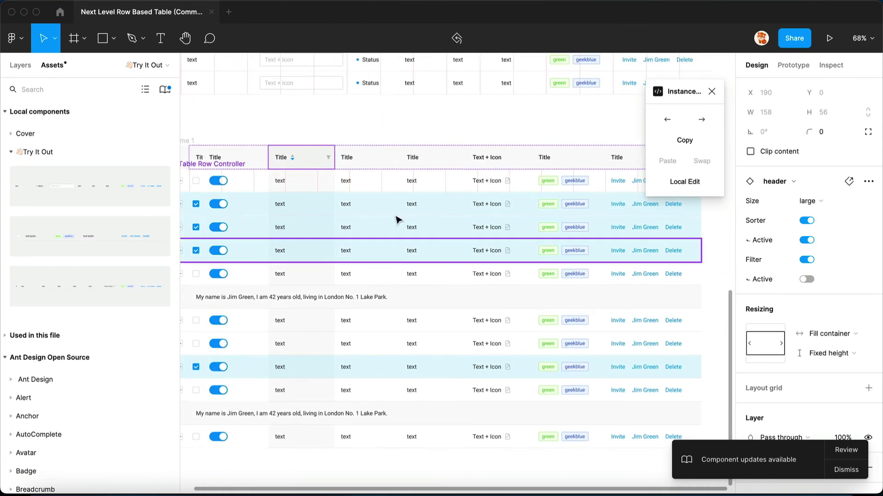
Step: Inspect the neighbouring Title column's header and first-row cells
super+click(437, 187)
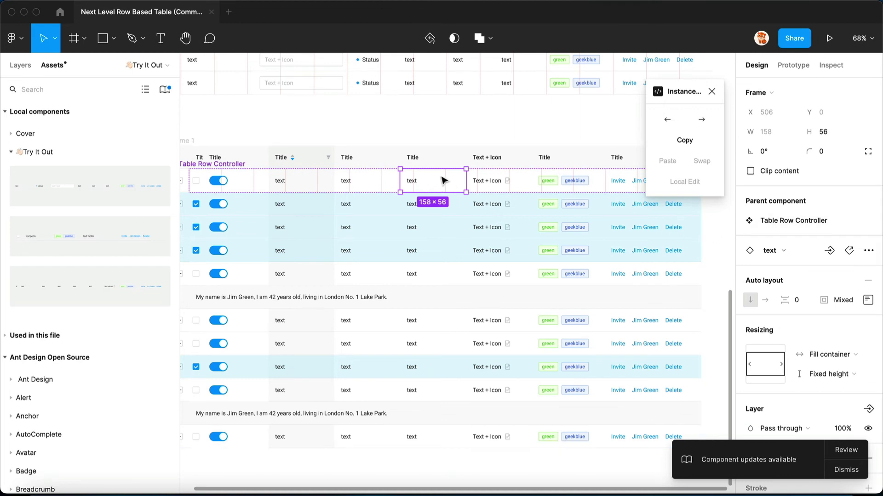
super+click(439, 159)
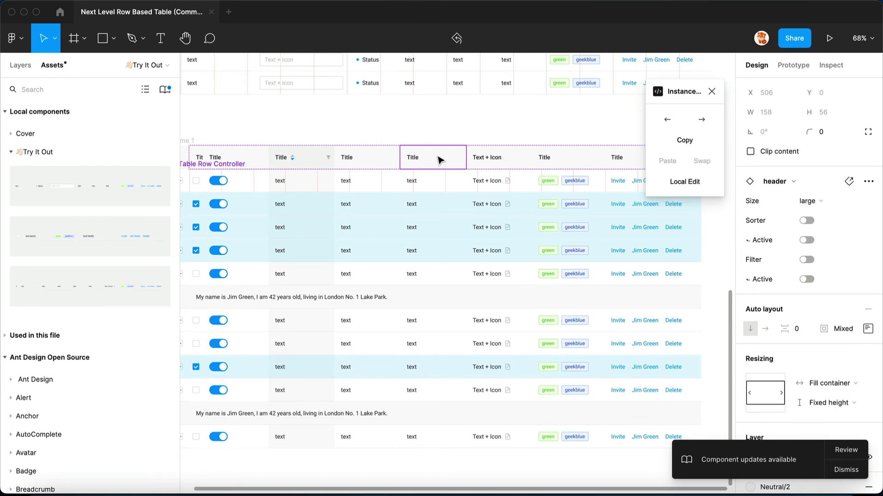
super+click(435, 181)
scroll(416, 268, up, 1)
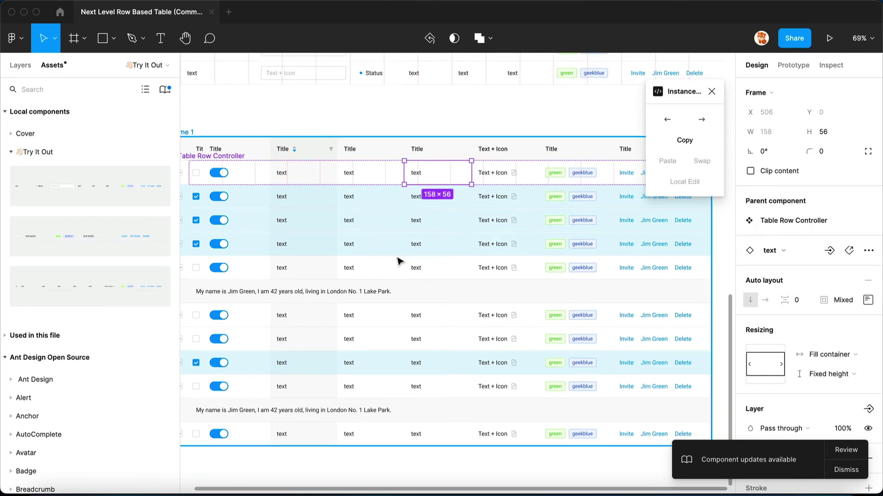
Step: Alt-drag a copy of the plain table further down and zoom to it
click(423, 132)
scroll(424, 132, down, 5)
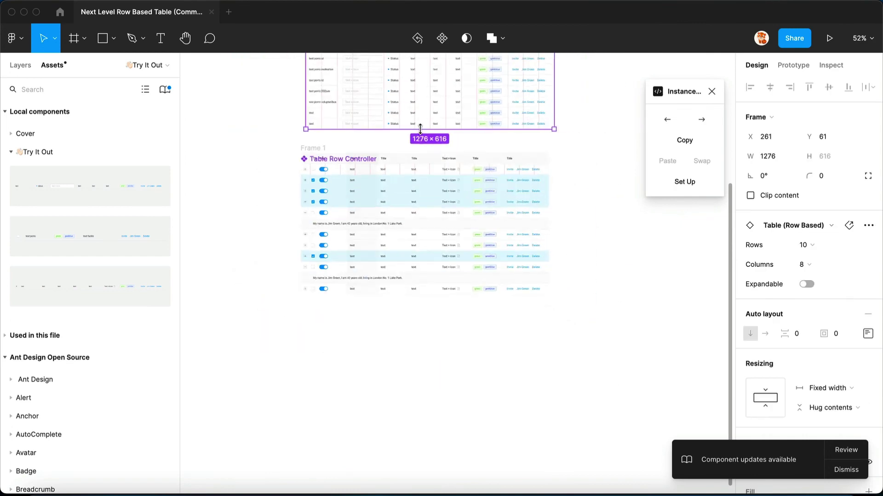
drag(438, 110, 431, 362)
key(shift+2)
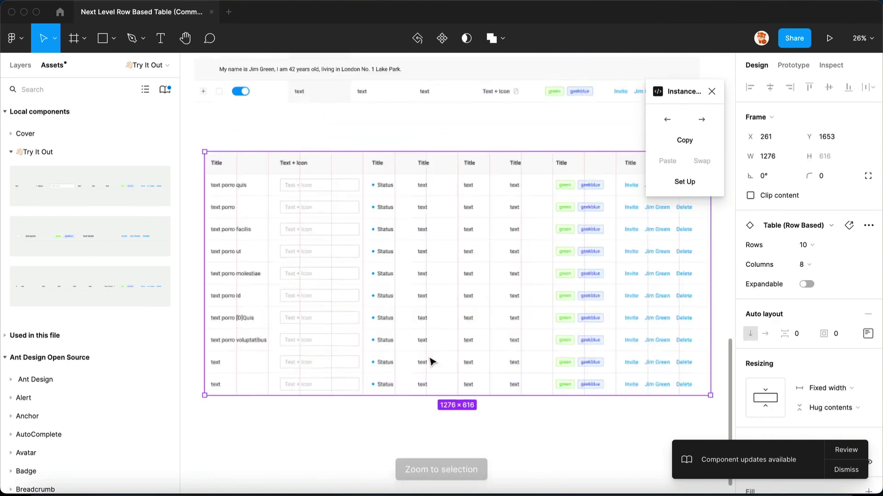
Step: Select rows 1, 3, 5, 7 and 9 of the copied table
double_click(267, 191)
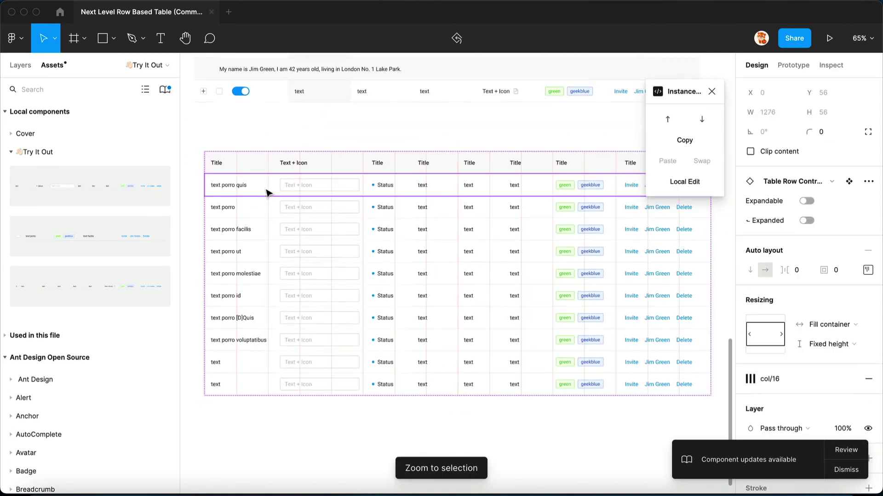
shift+click(263, 235)
shift+click(263, 274)
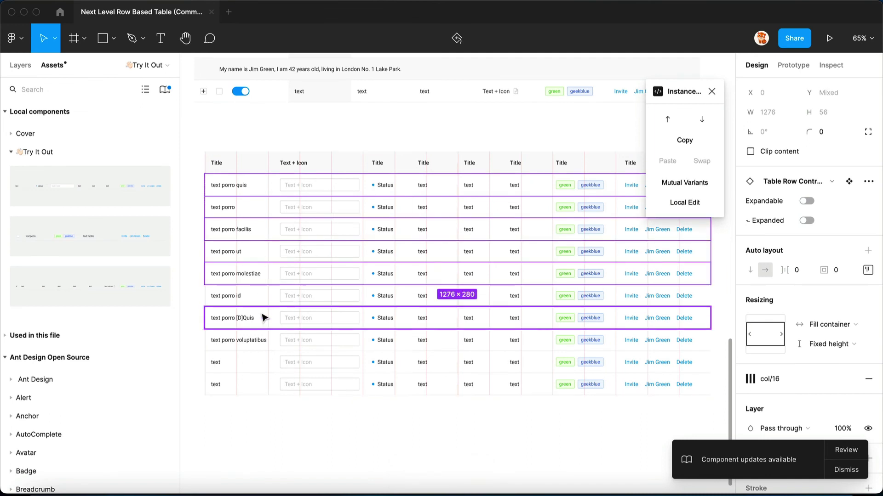
shift+click(264, 318)
shift+click(263, 357)
scroll(824, 333, down, 3)
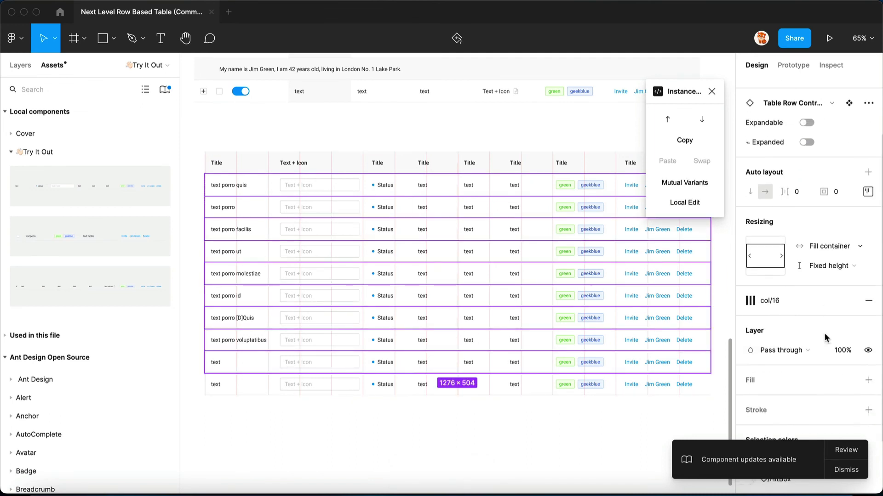
Step: Fill the selected rows with D3D3D3 grey, hide layout grids, and deselect
click(868, 380)
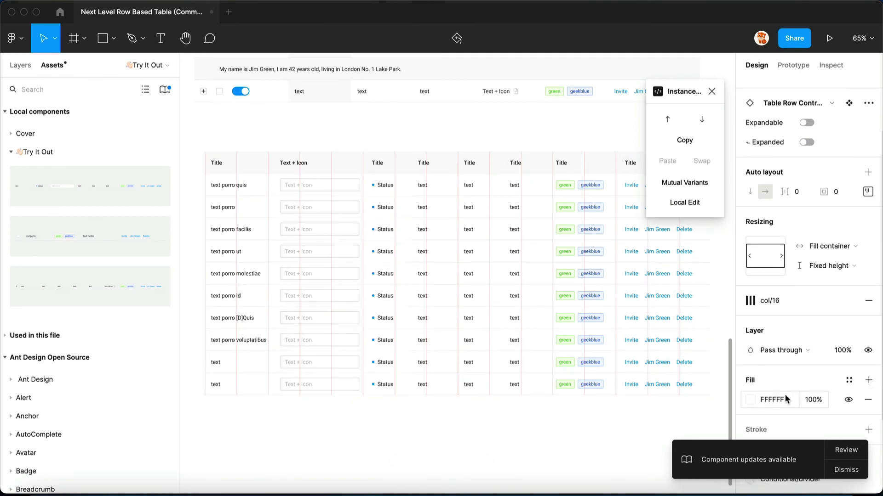
key(ctrl+g)
click(749, 399)
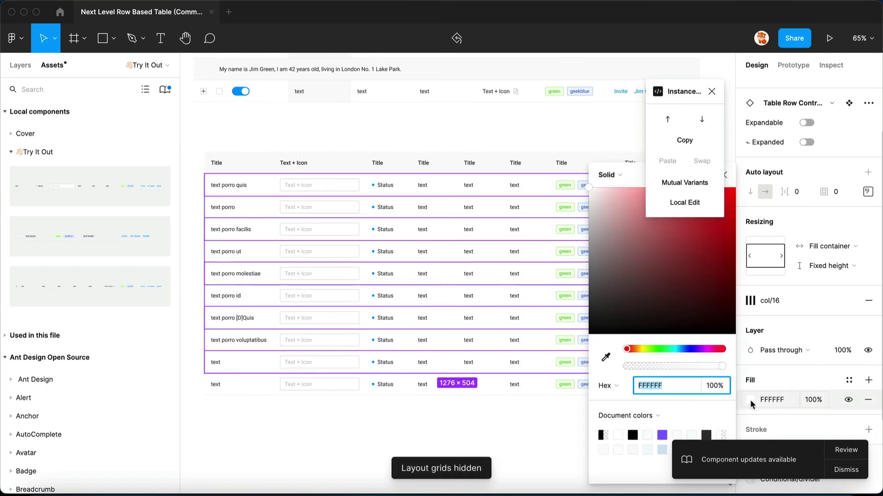
drag(597, 225, 571, 213)
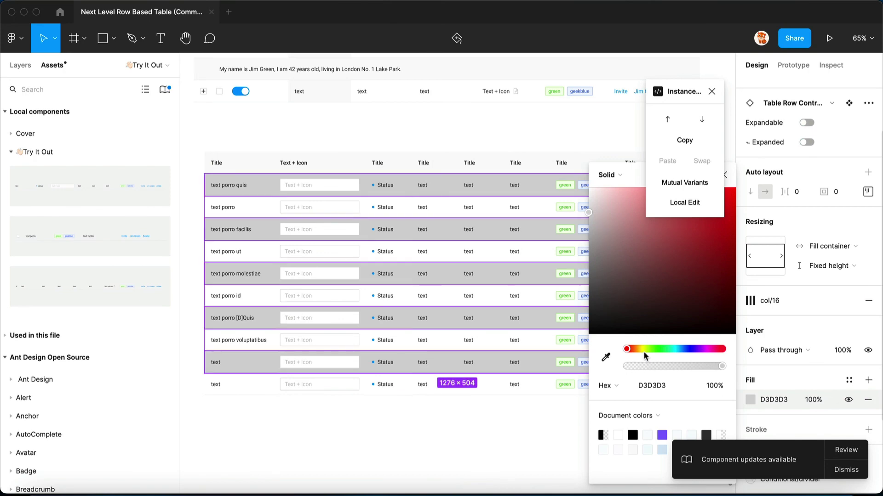
key(Escape)
click(418, 130)
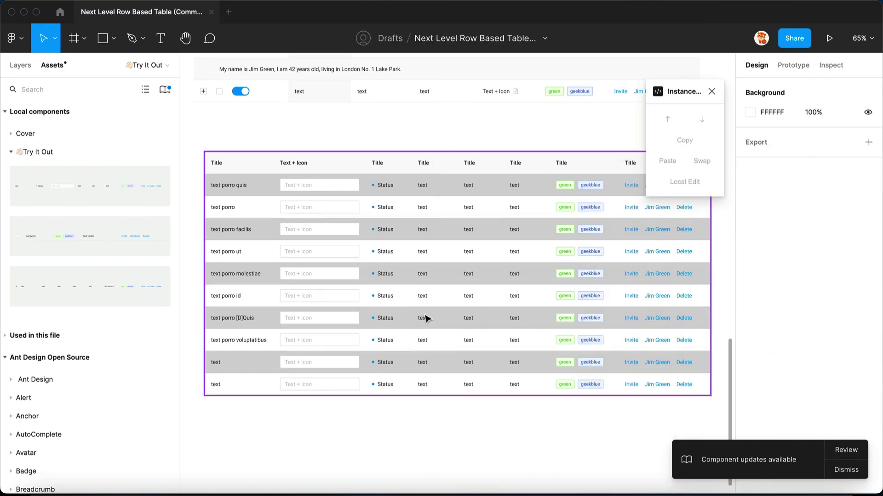
scroll(394, 286, up, 10)
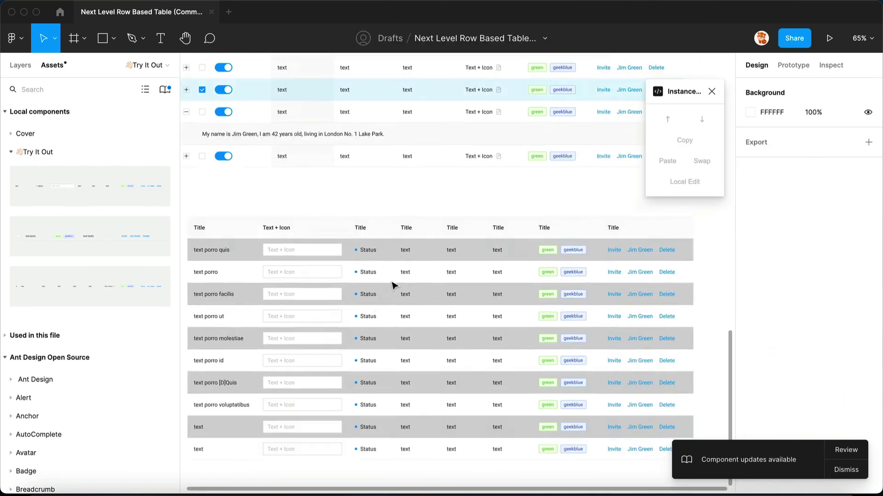
scroll(394, 286, down, 3)
scroll(394, 286, up, 8)
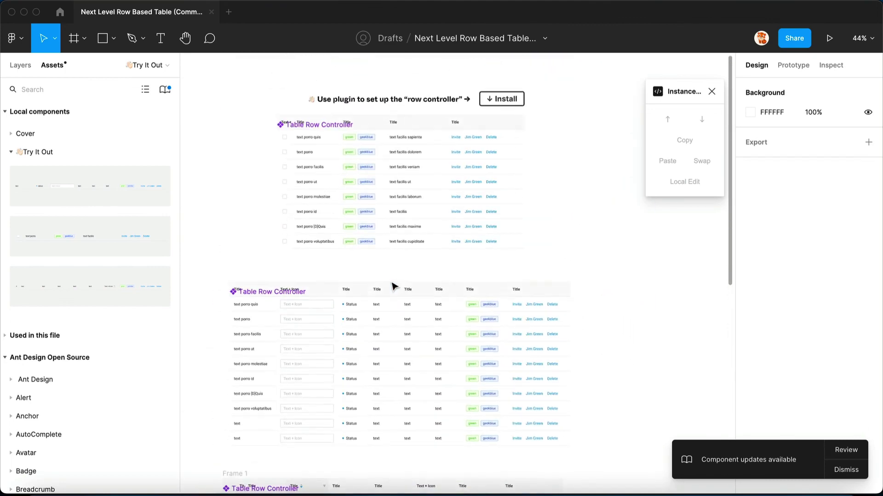